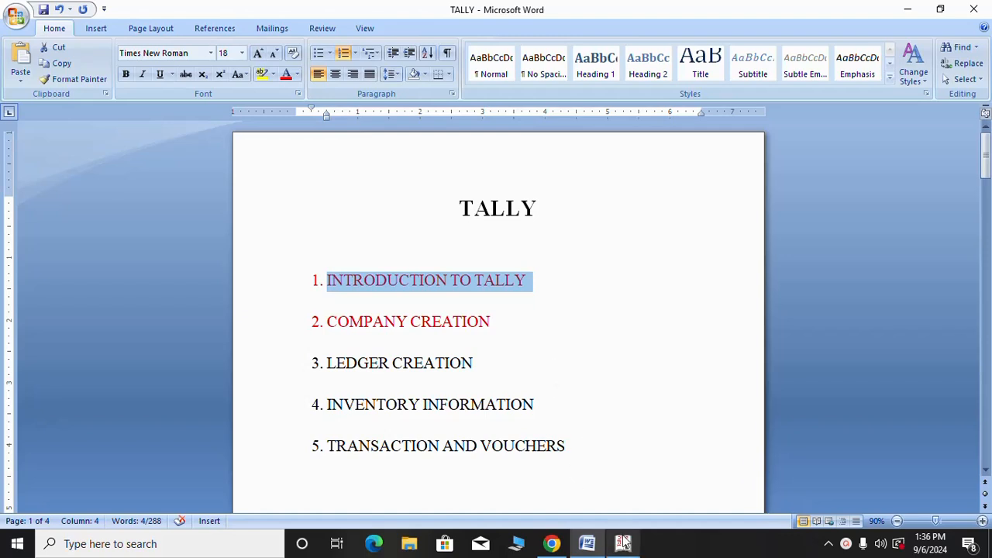
Bring the running Tally.ERP 9 window forward and quit it, returning to the Word document
mouse_move(626, 548)
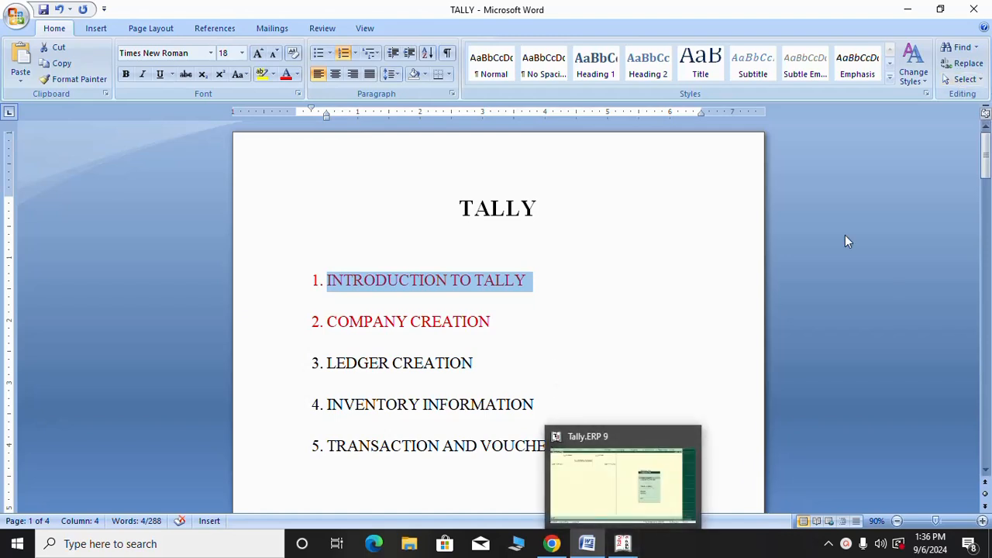
left_click(624, 545)
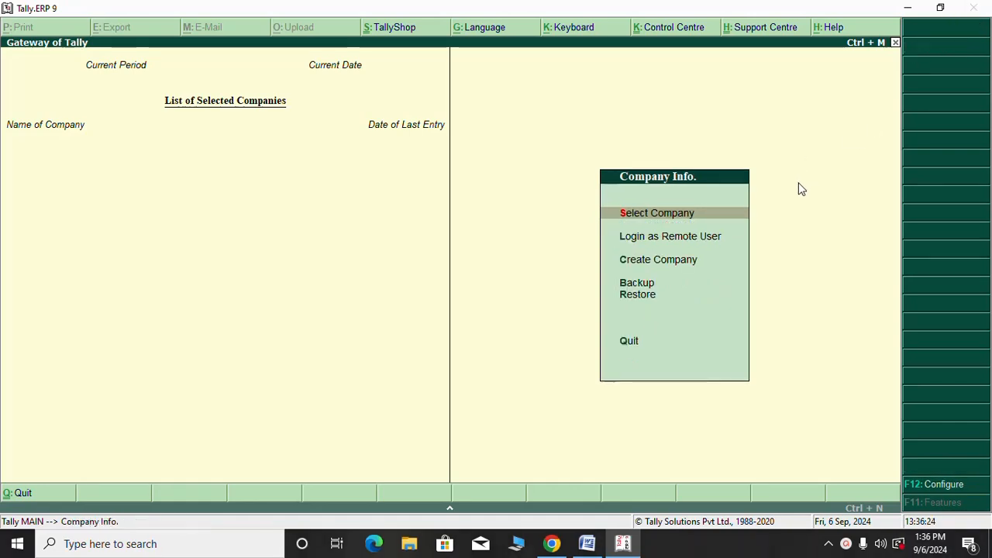
key("Escape")
key("Return")
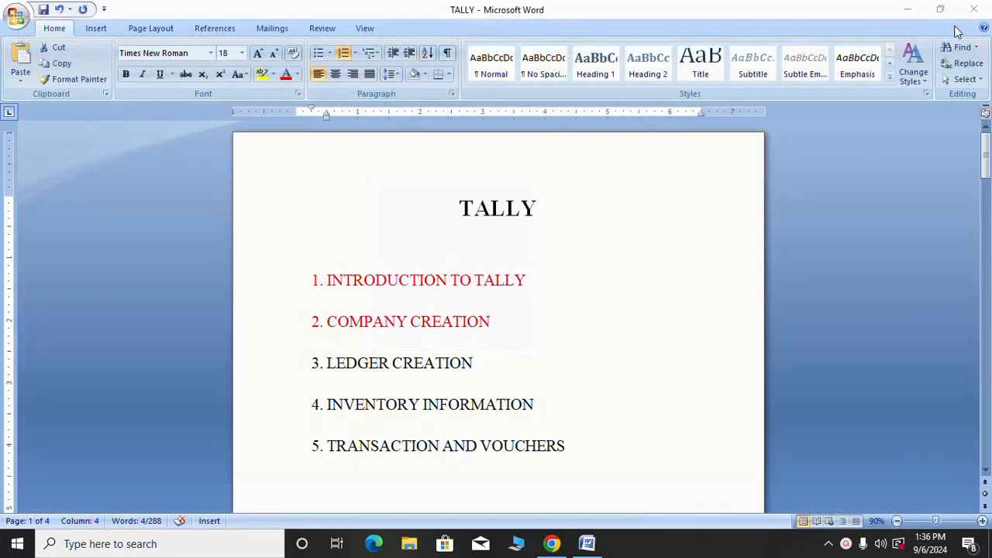
Minimize Word and relaunch Tally.ERP 9 from its desktop icon's Open option
left_click(907, 10)
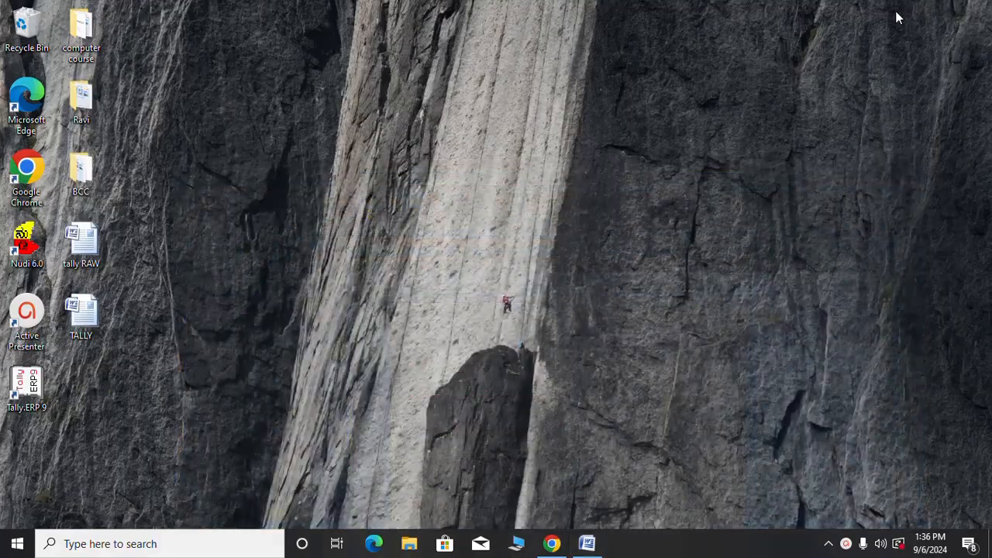
right_click(34, 395)
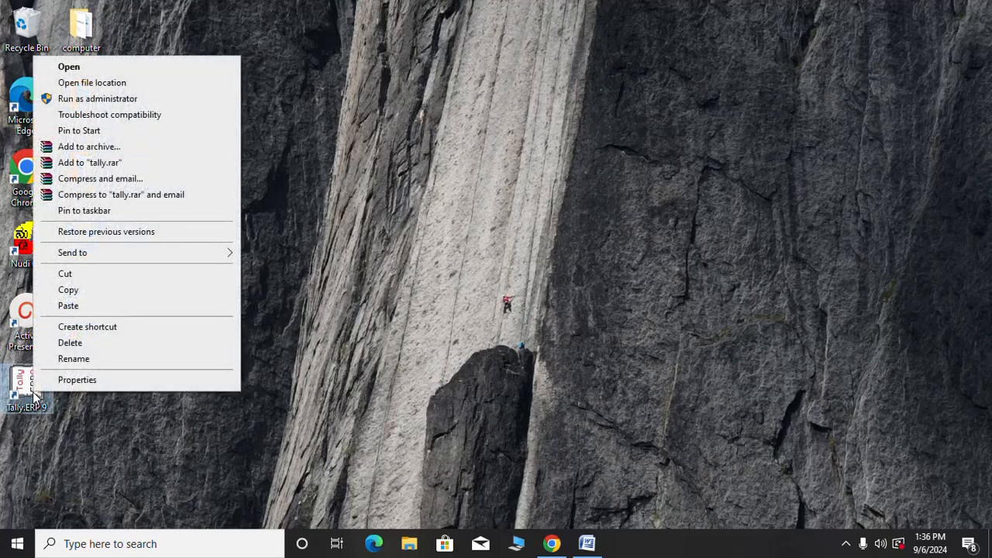
left_click(159, 66)
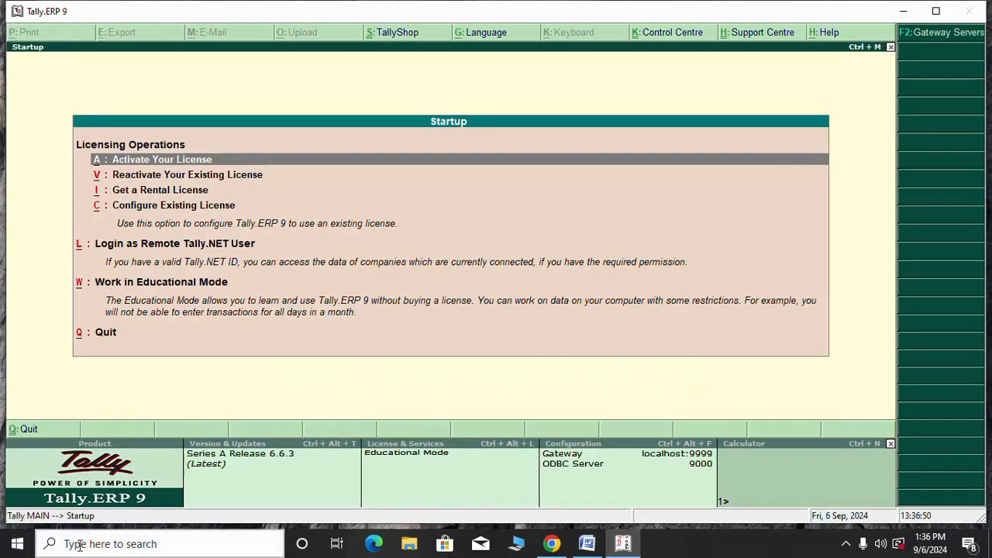
Dismiss the Windows search panel and maximize the Tally.ERP 9 window
left_click(80, 545)
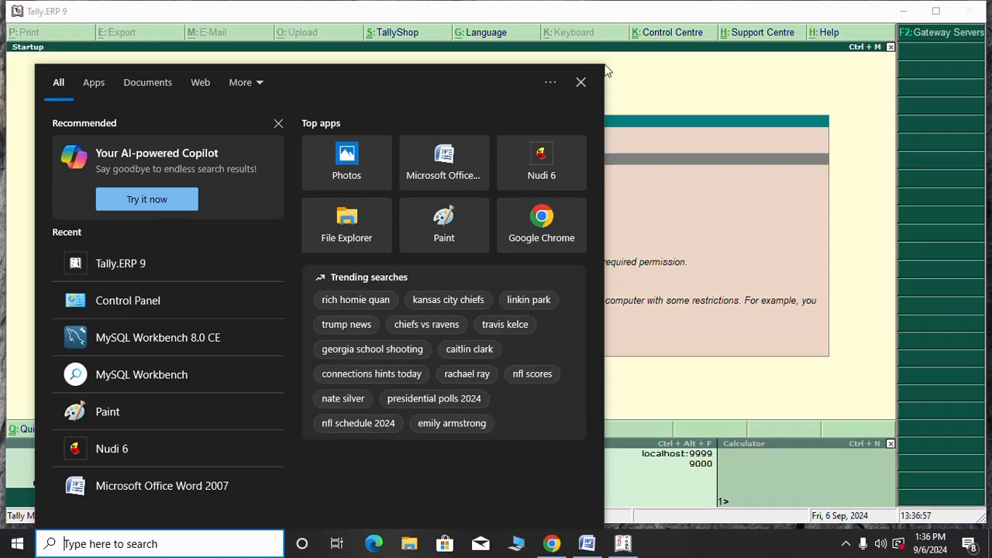
left_click(581, 83)
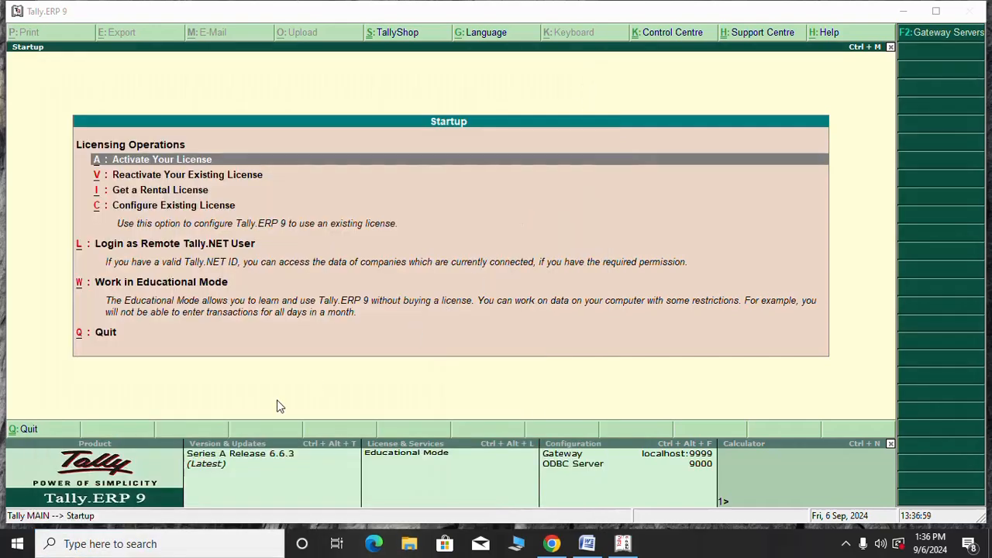
left_click(936, 11)
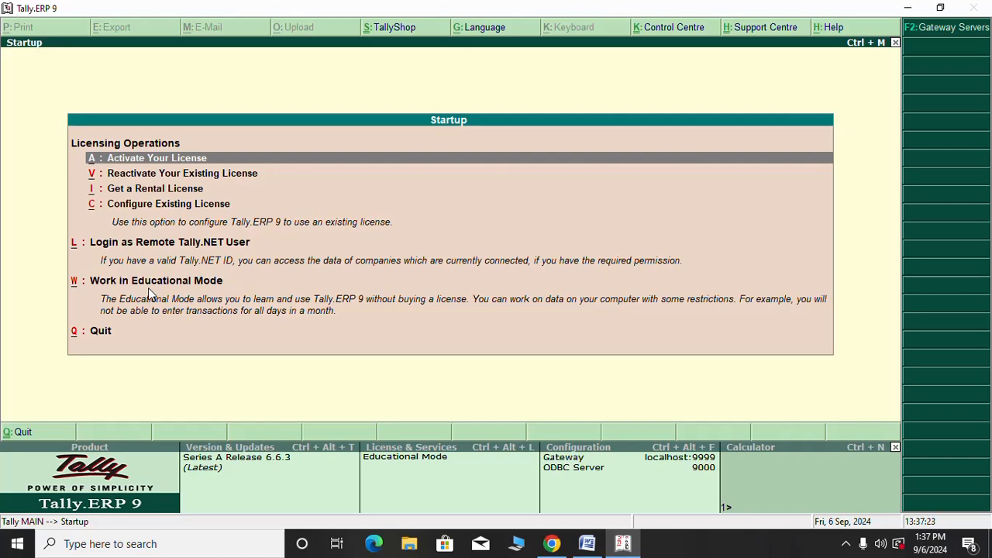
Choose Work in Educational Mode, then pick Create Company from Company Info
left_click(148, 288)
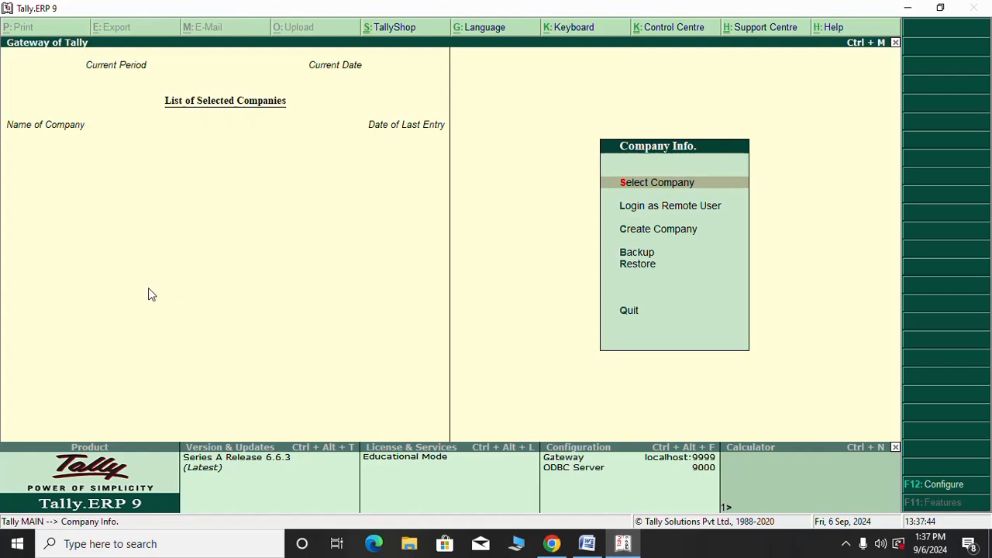
key("Down")
key("Down")
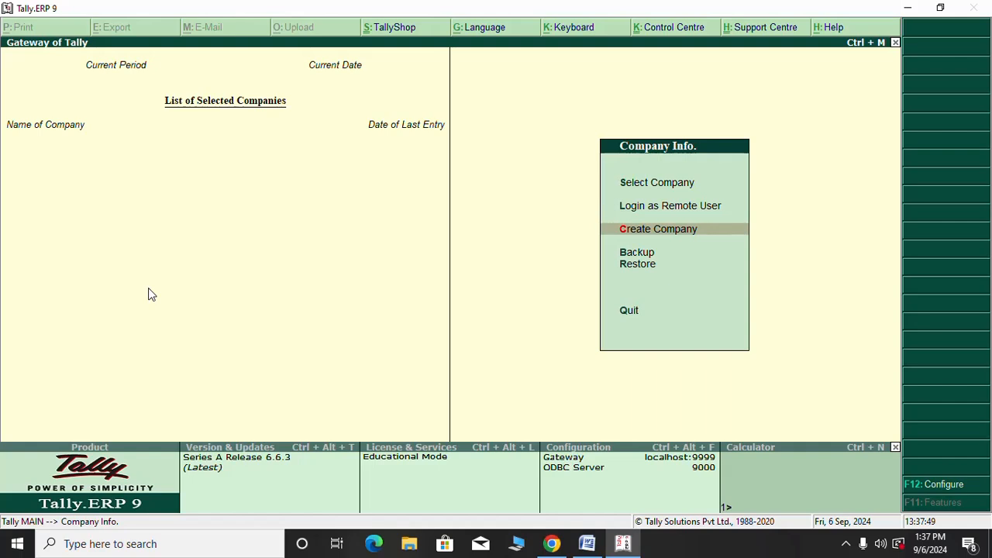
key("Return")
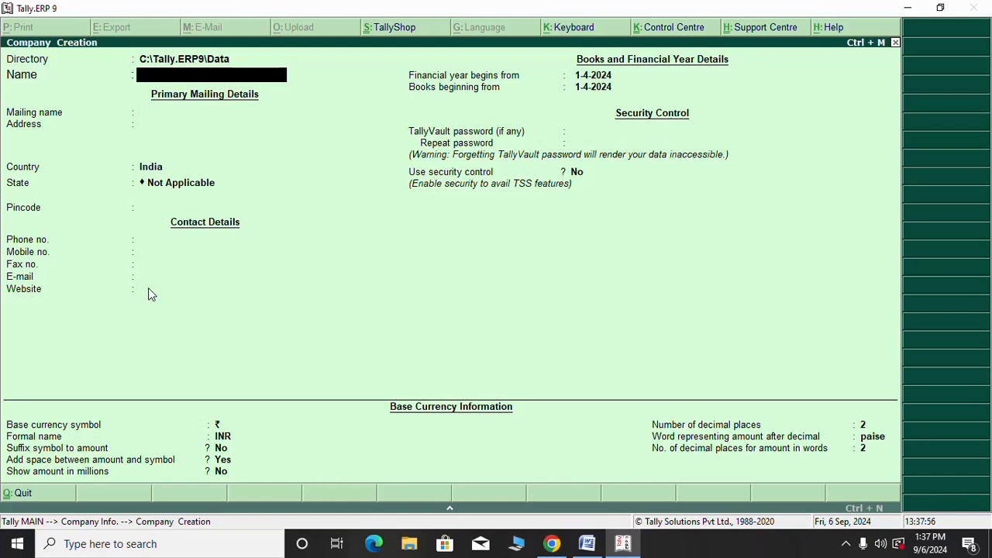
Enter company name RAJ INFOTECH, keep the matching mailing name, and type the two-line company address
type("RAJ INFOT")
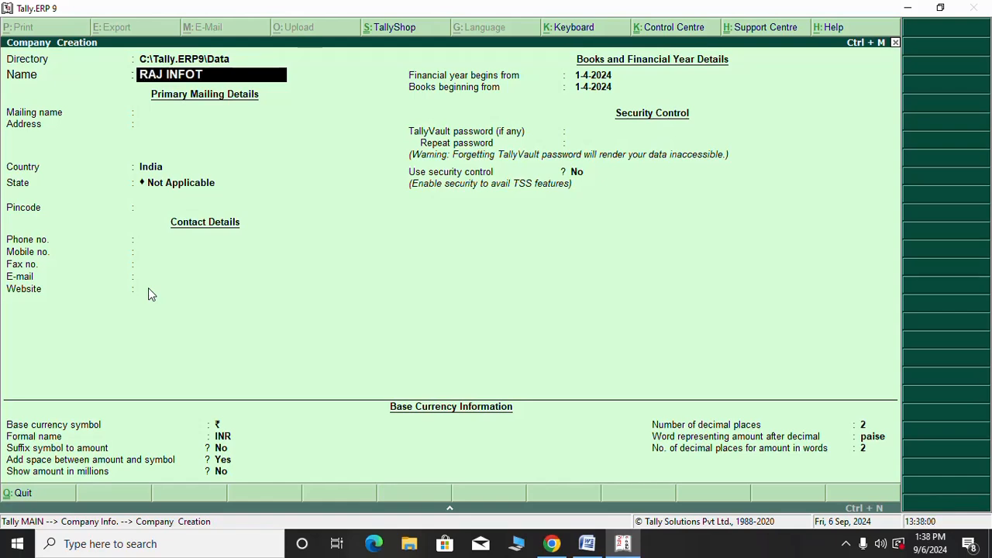
type("ECH")
key("Return")
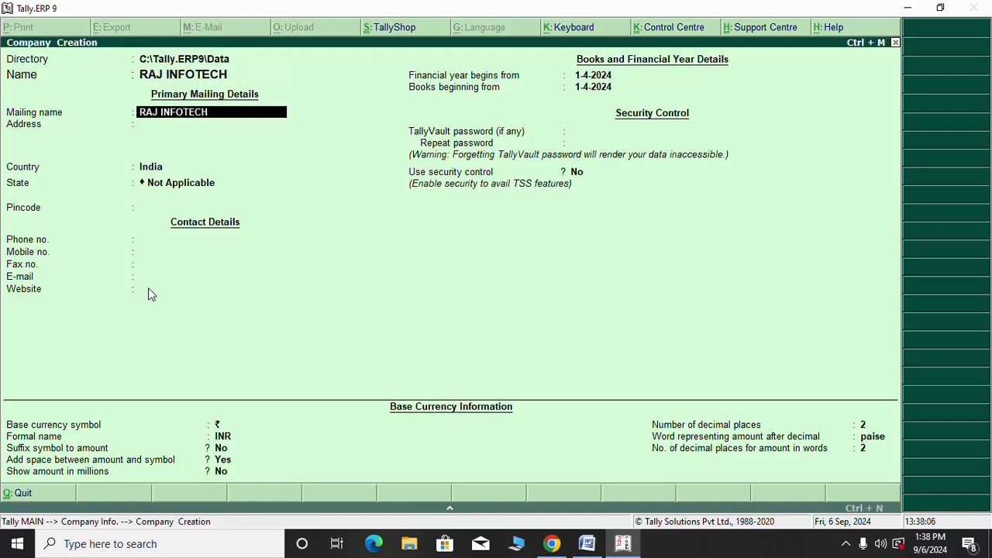
key("Return")
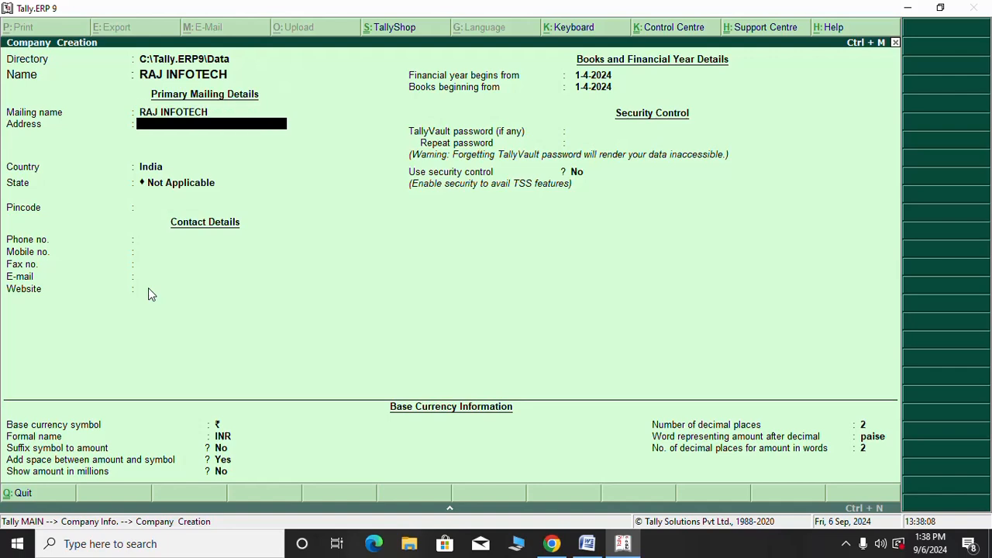
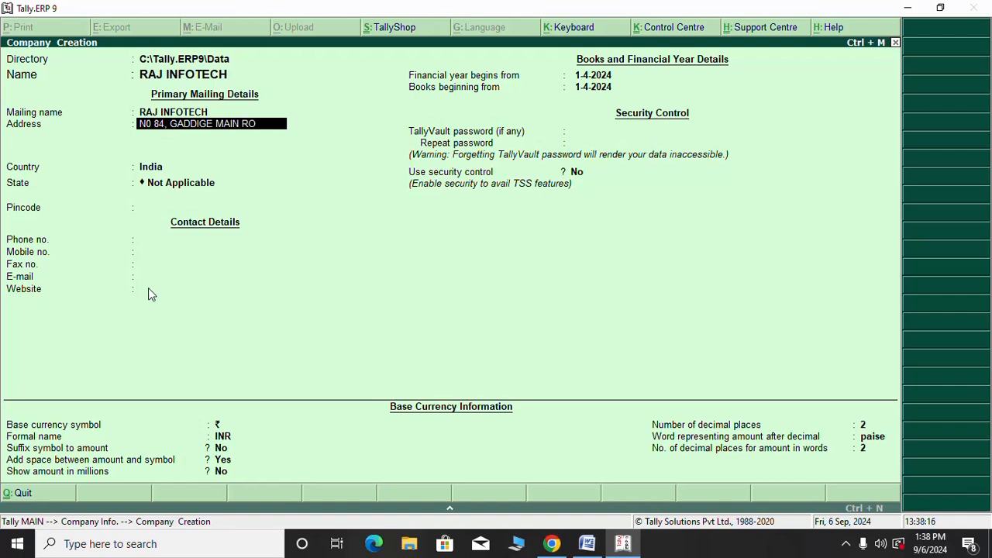
key("Return")
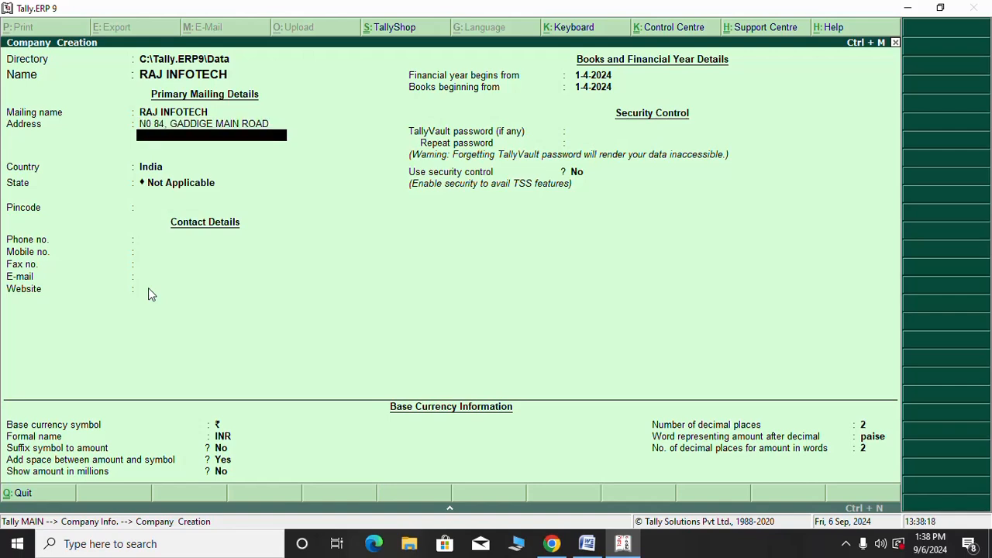
type("BOGADI")
key("Return")
Accept India as the country and pick Karnataka from the List of States
key("Return")
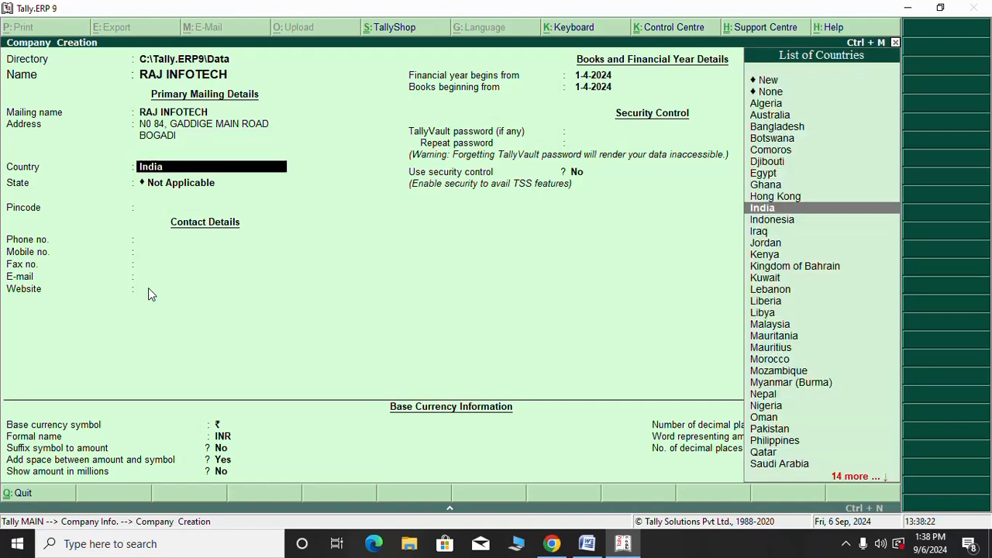
key("Return")
type("K")
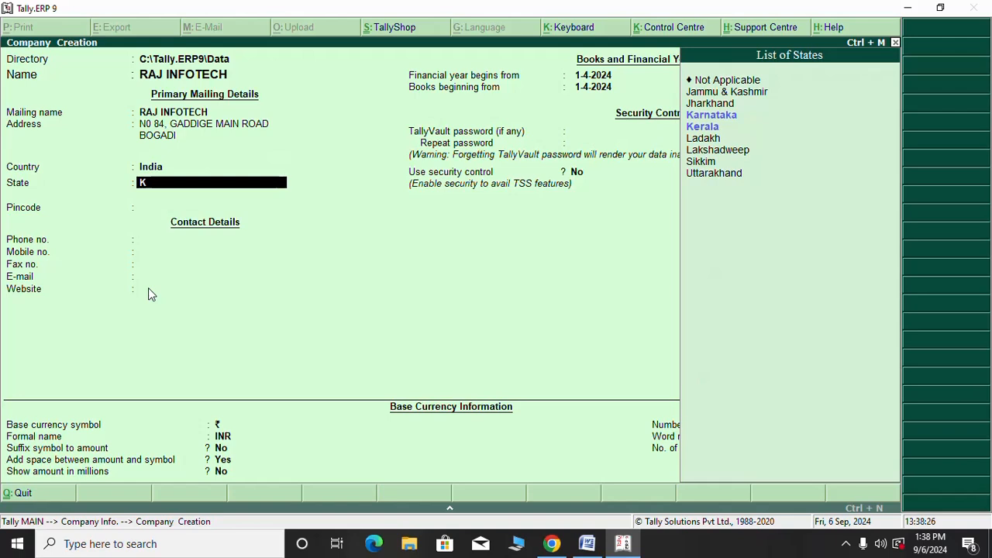
key("BackSpace")
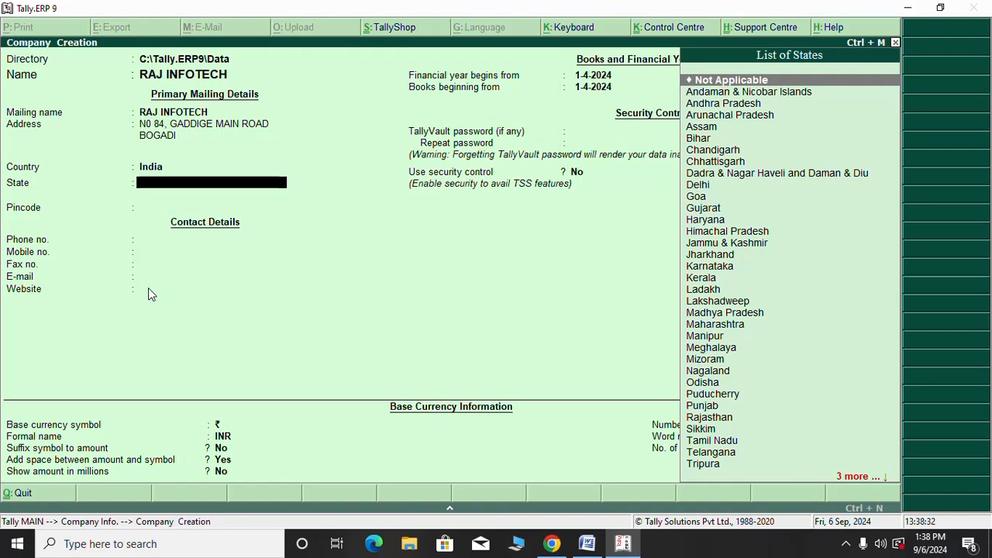
type("K")
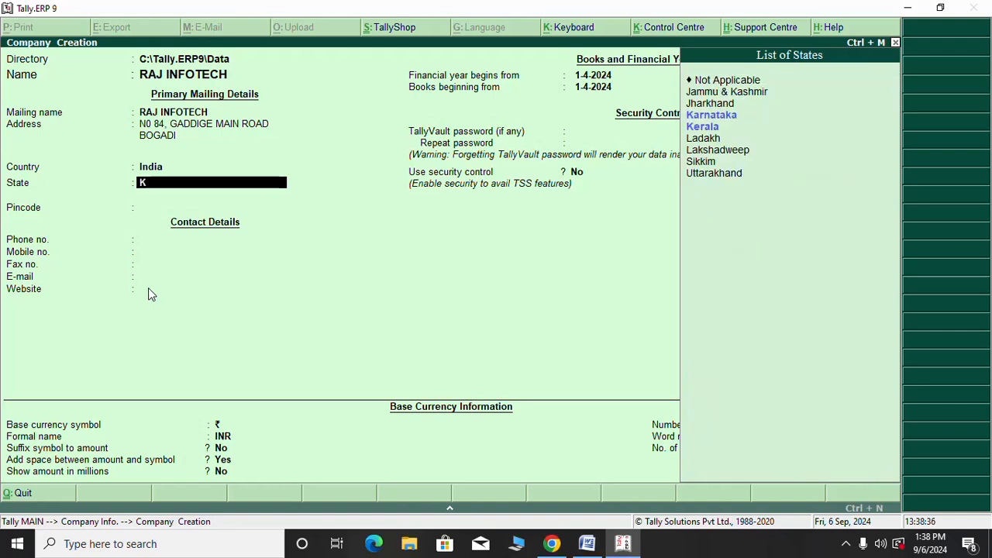
key("Down")
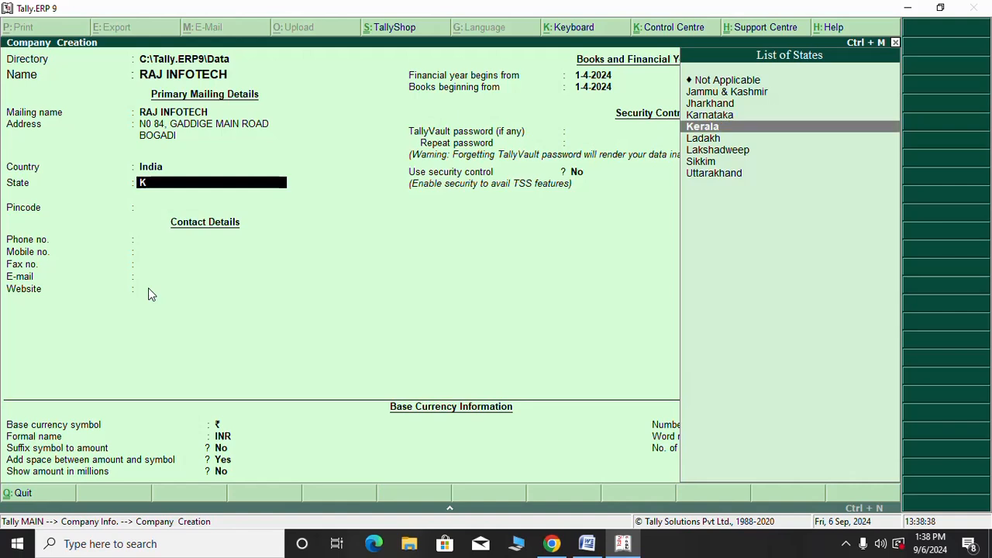
key("Up")
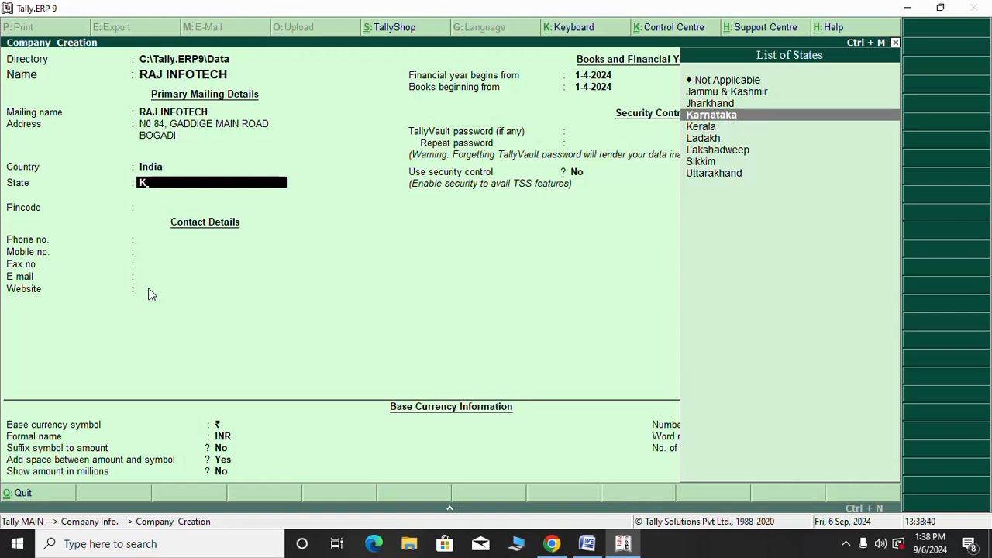
key("Return")
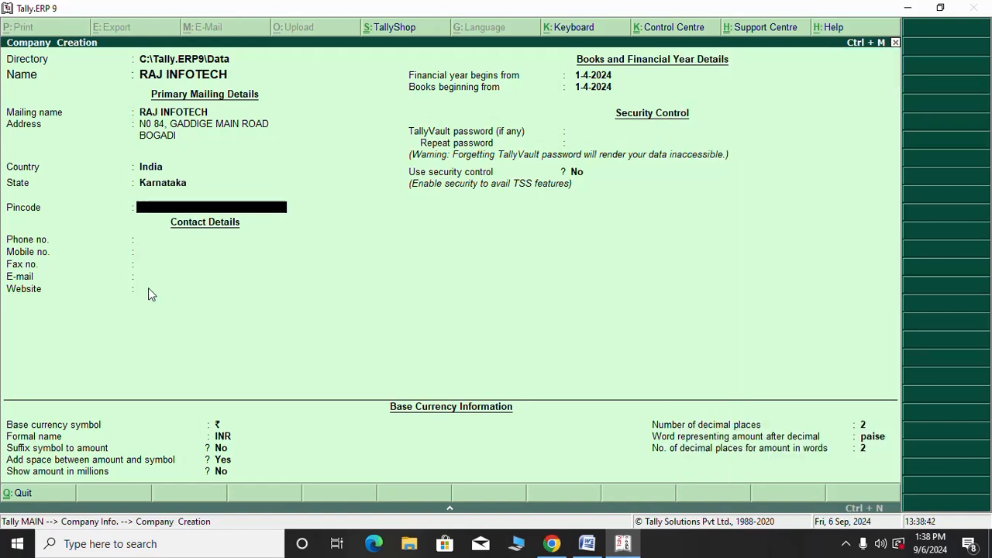
Enter the pincode, phone number, mobile number and corrected e-mail address, leaving Website blank
type("570026")
key("Return")
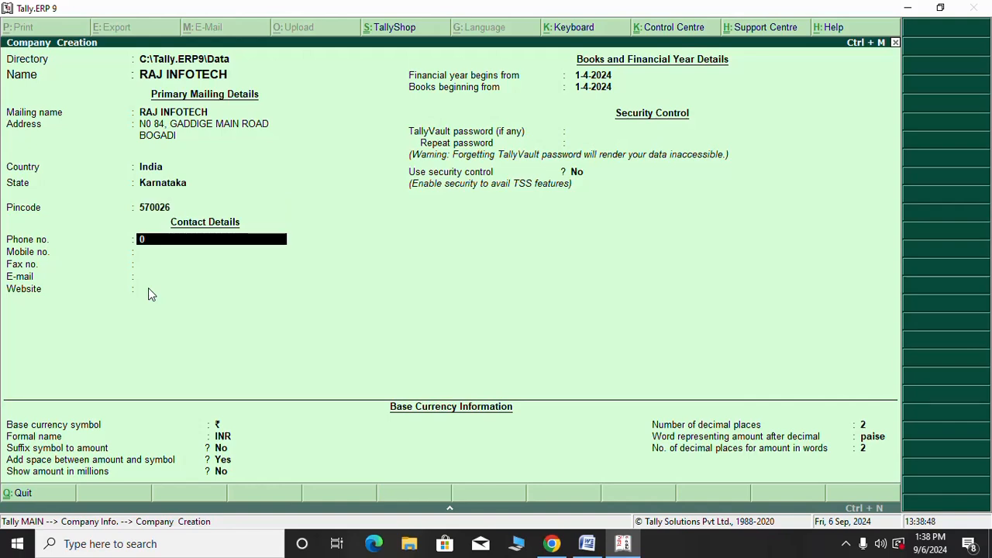
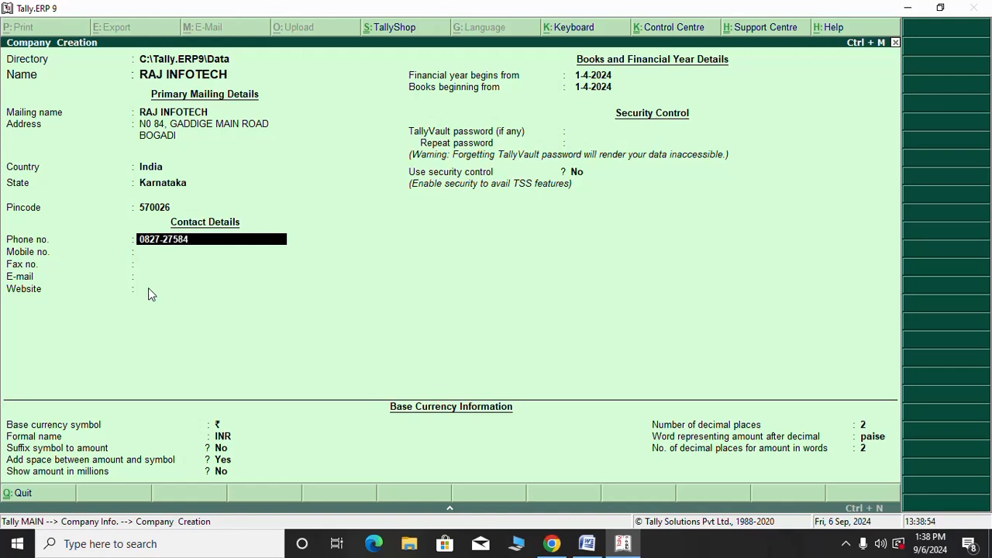
key("Return")
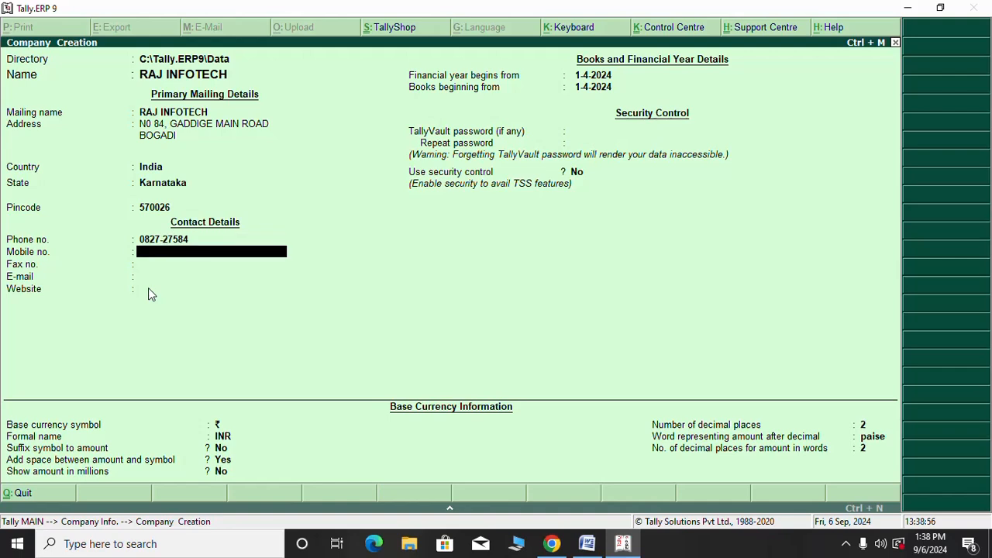
key("Return")
key("Return")
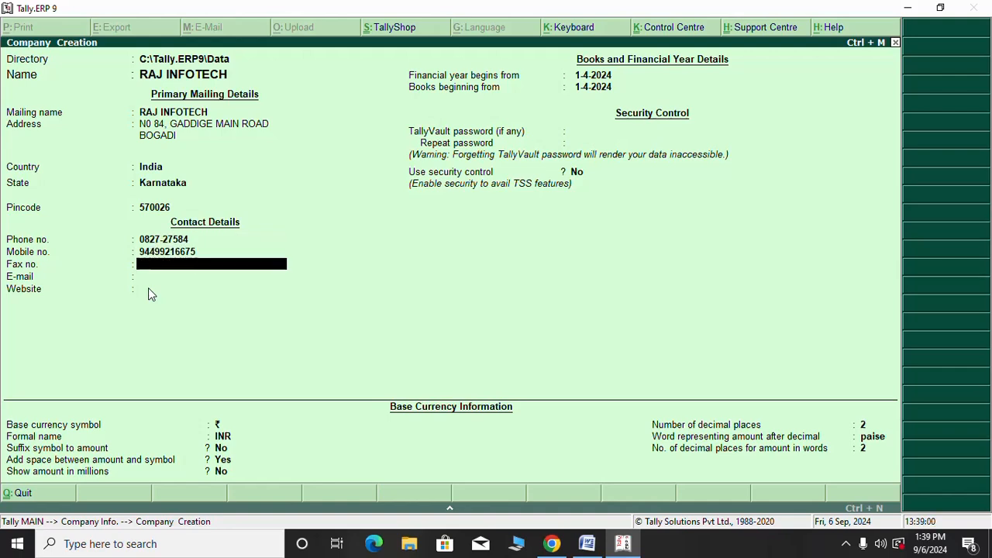
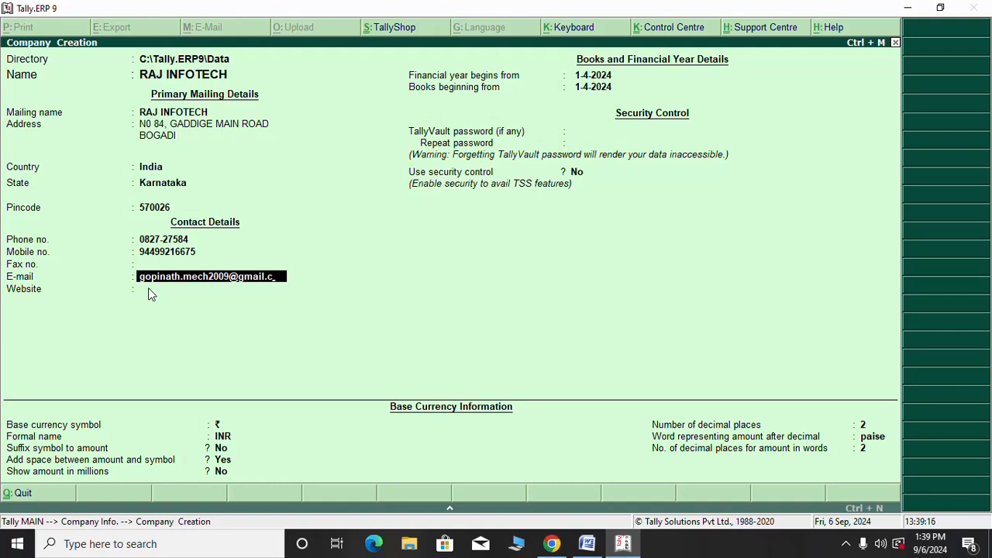
type("om")
key("Return")
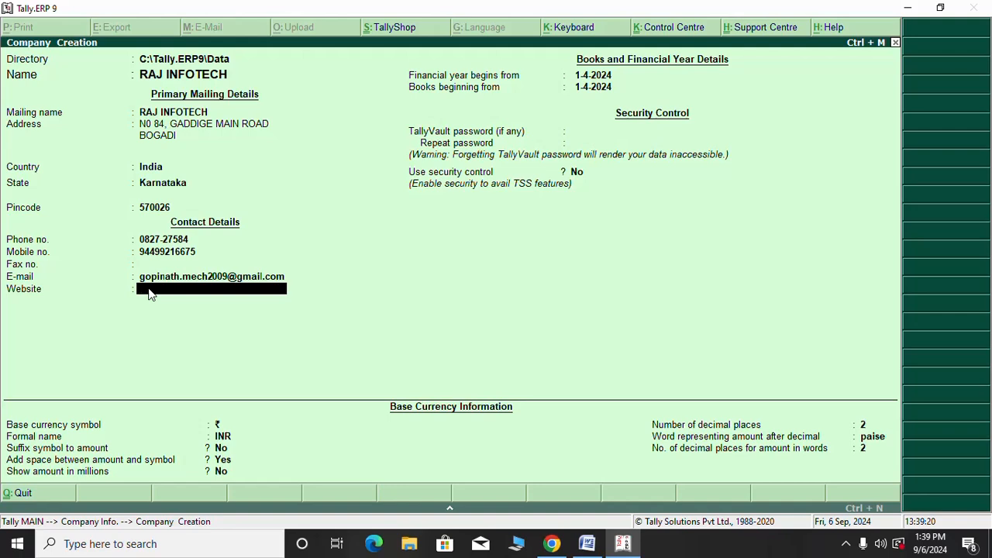
key("Return")
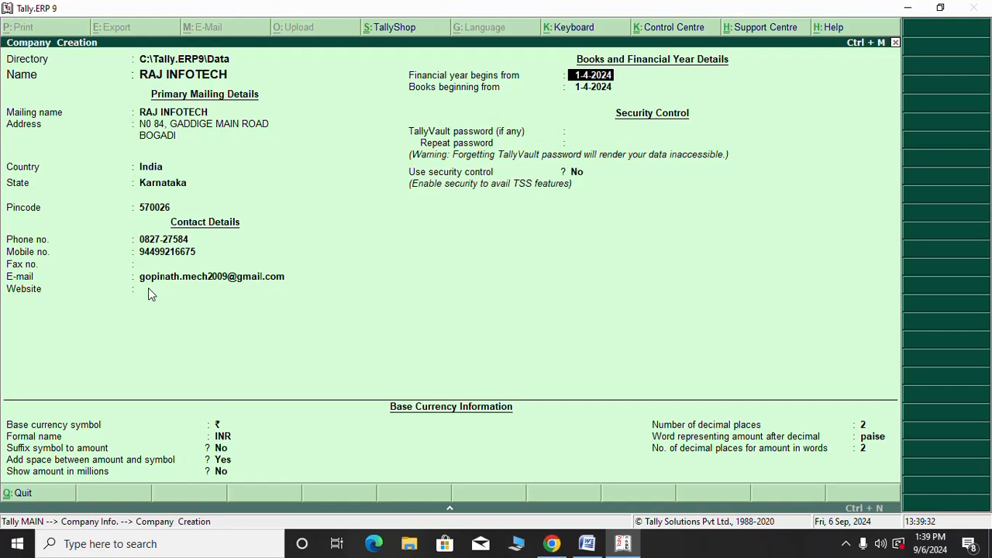
Keep financial year 1-4-2024, no TallyVault or security, default currency with 2 decimals, and accept RAJ INFOTECH
key("Return")
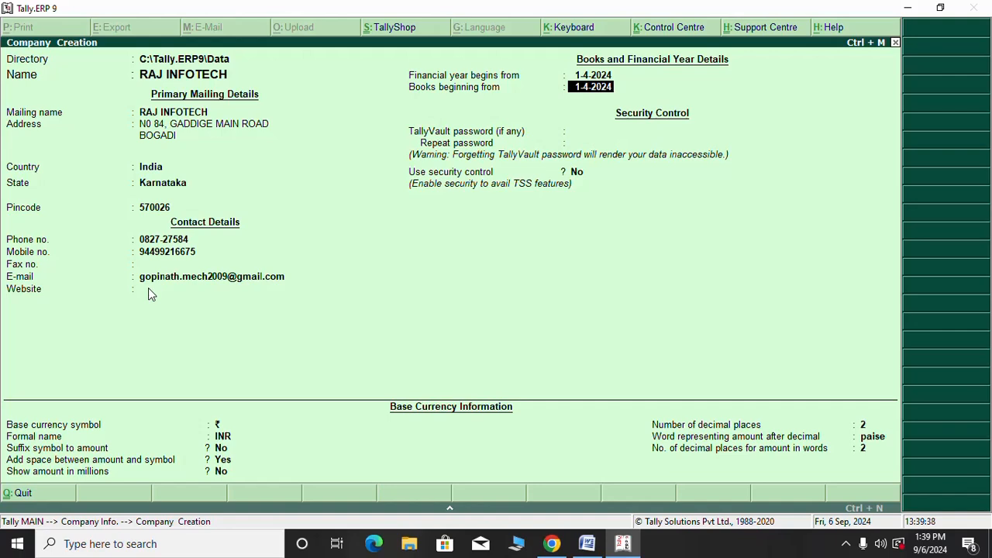
key("Return")
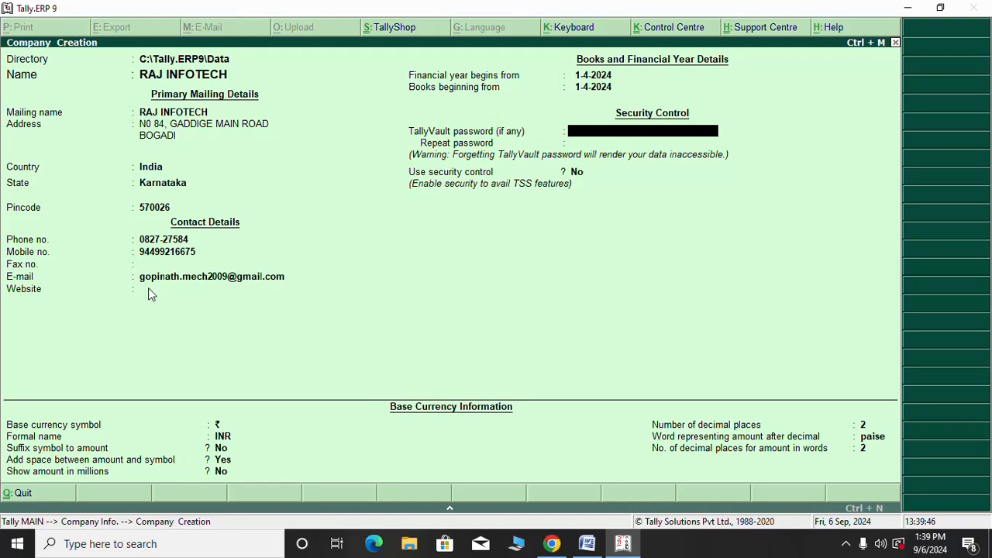
key("Return")
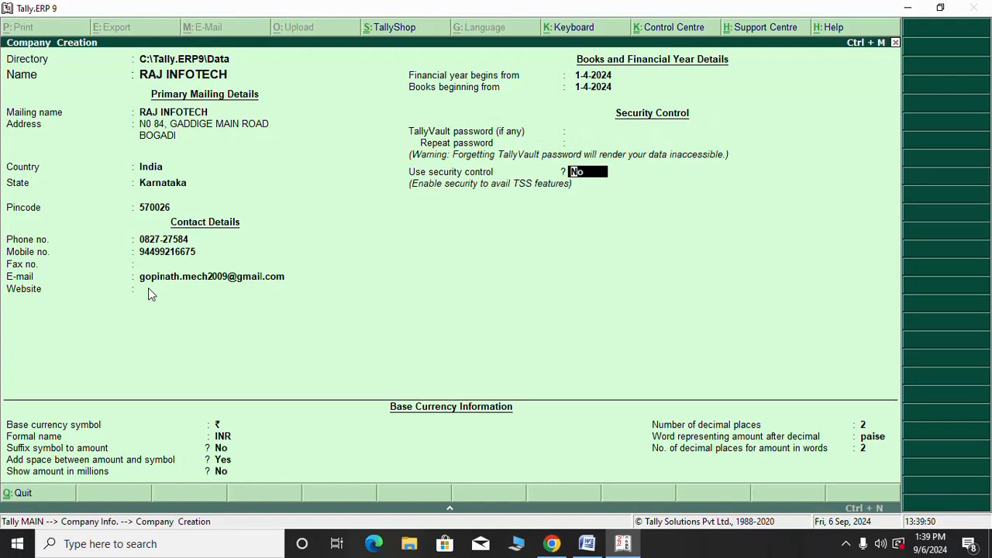
key("Return")
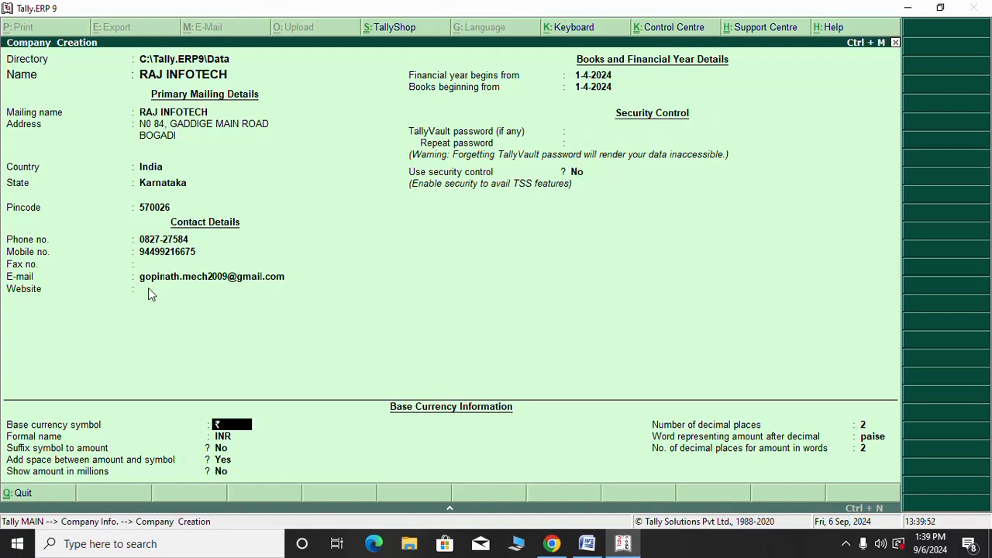
key("Return")
key("Return")
key("Return")
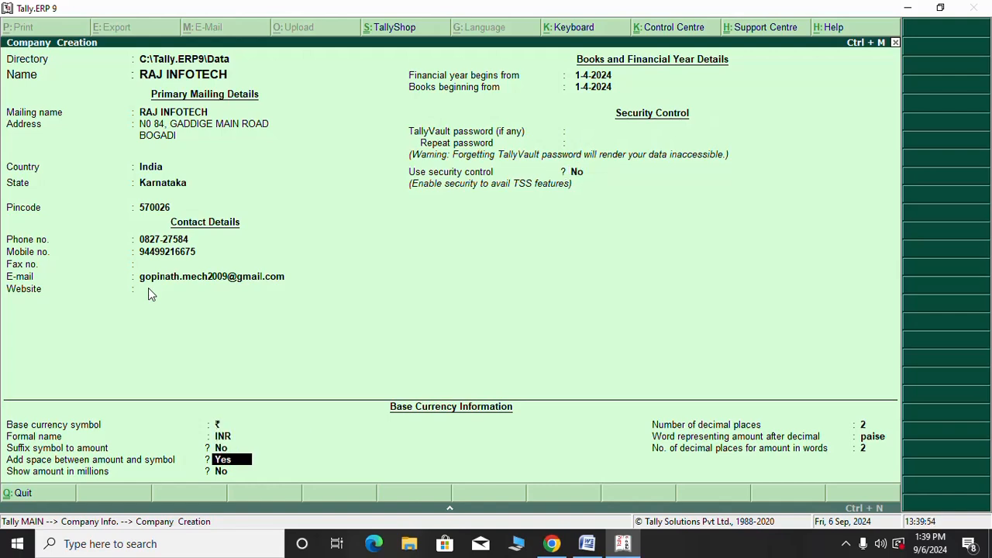
key("Return")
key("Return")
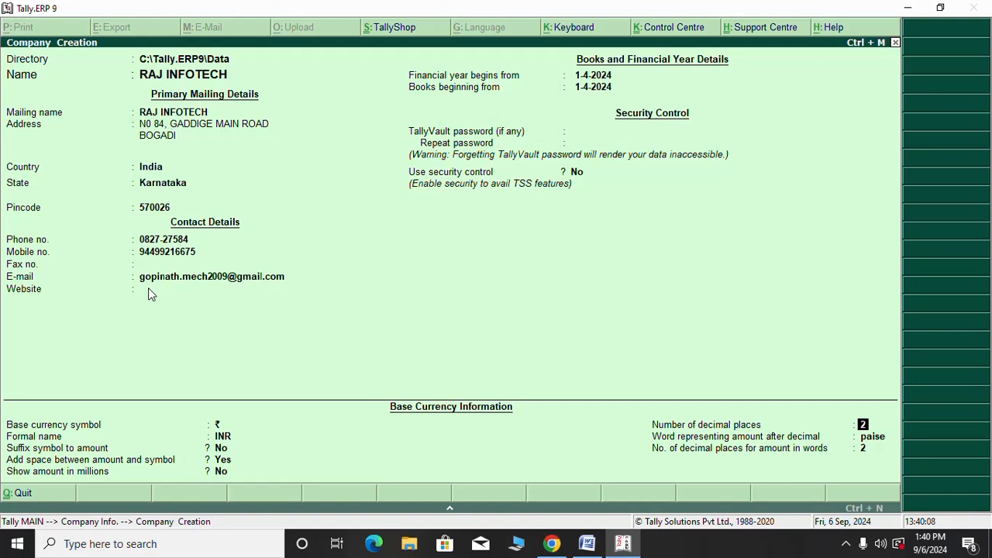
key("Return")
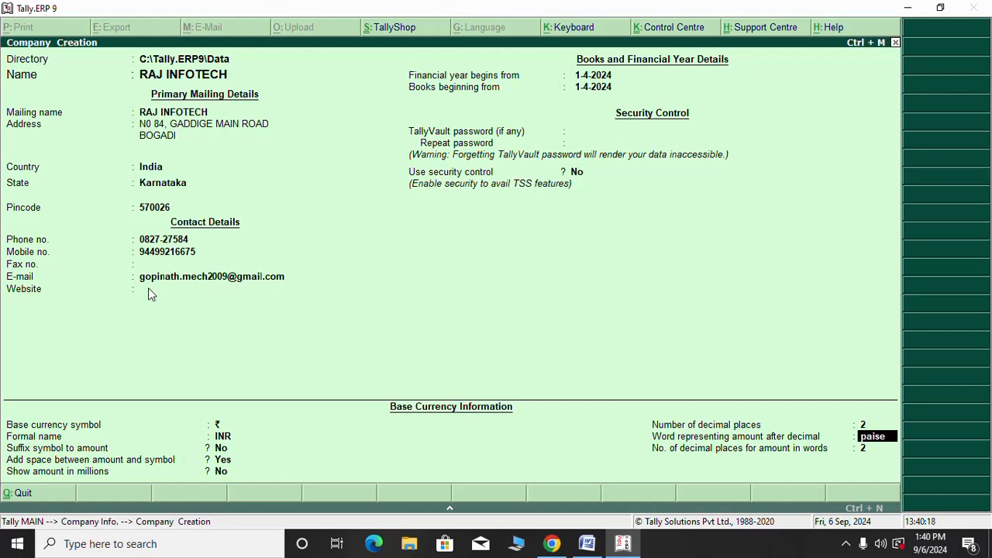
key("Return")
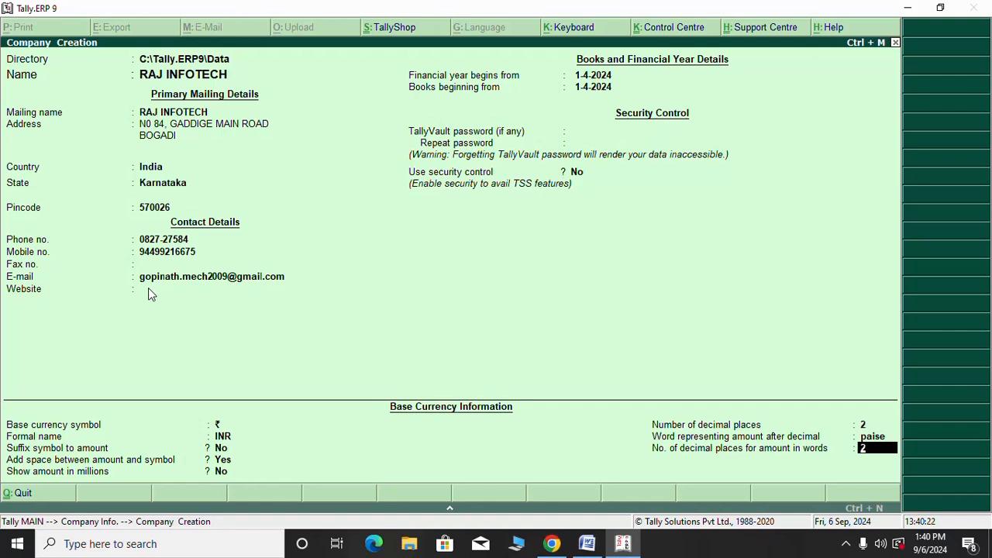
key("Return")
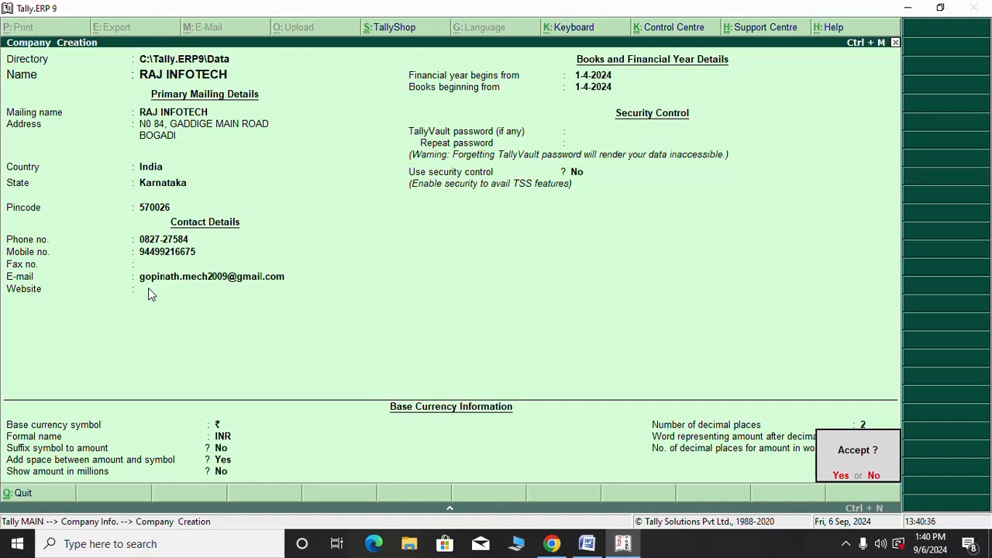
key("y")
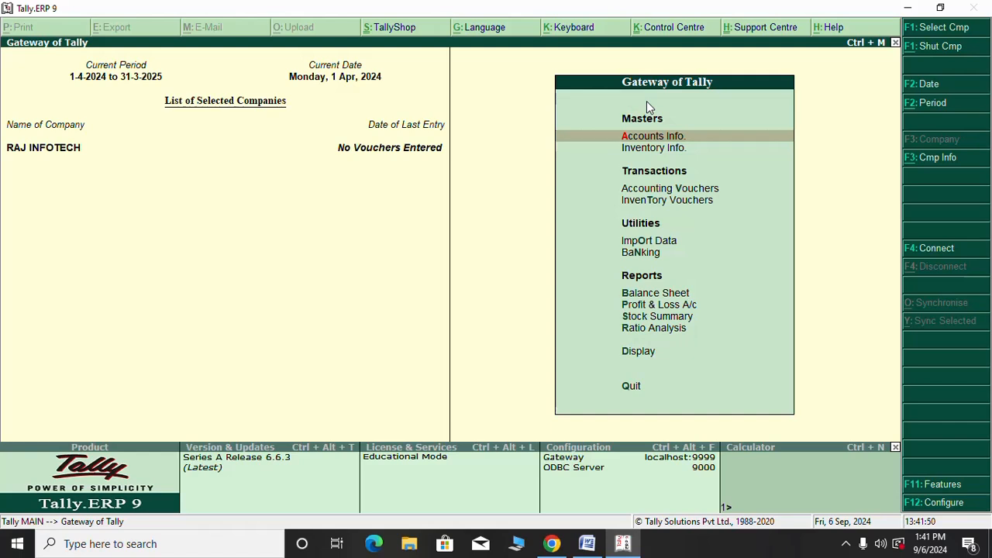
key("Escape")
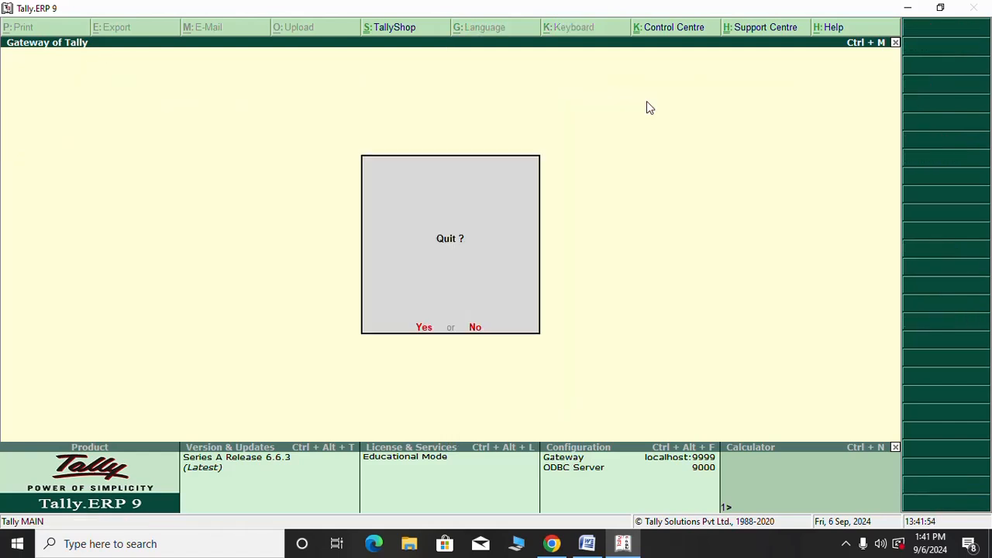
key("n")
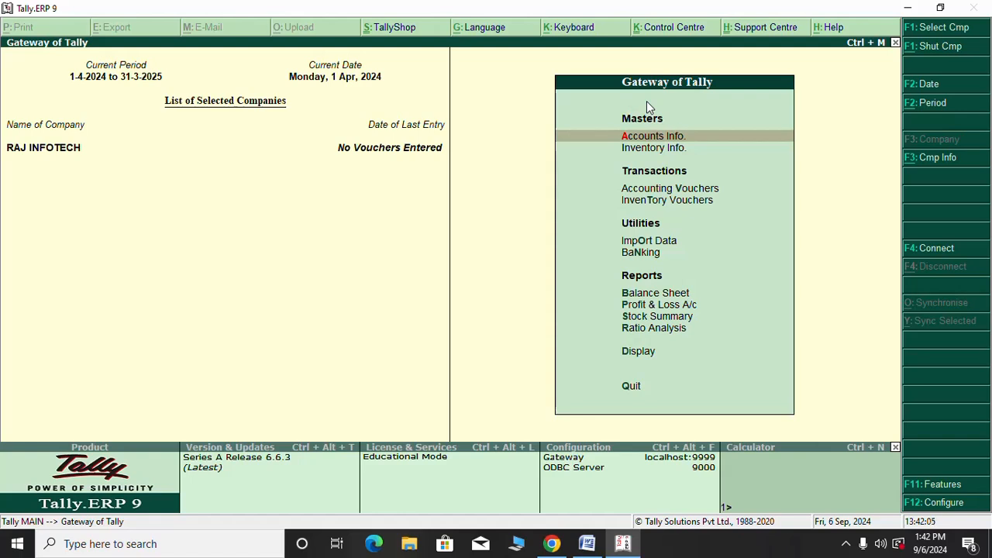
Open Company Info with Alt+F3 and select RAJ INFOTECH from the company list
key("alt+F3")
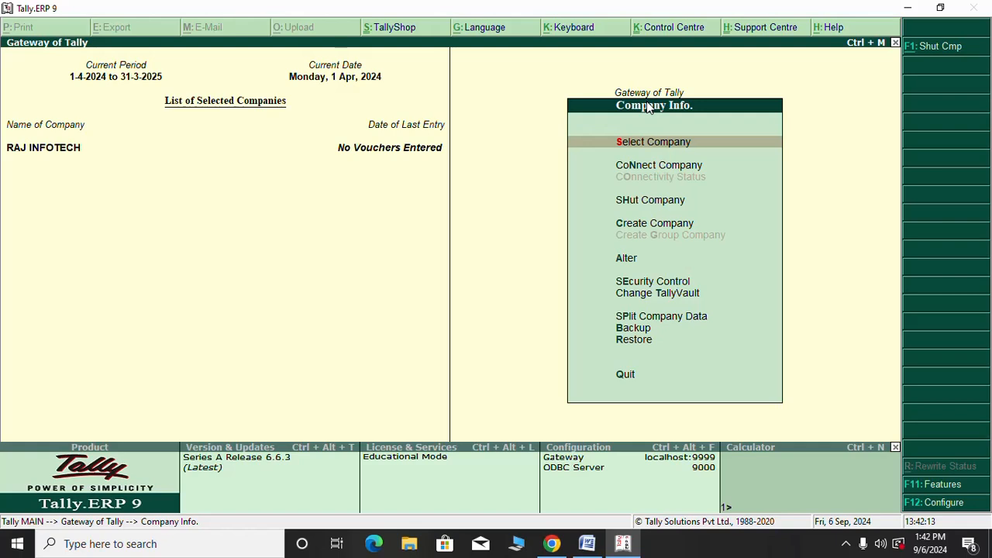
key("Return")
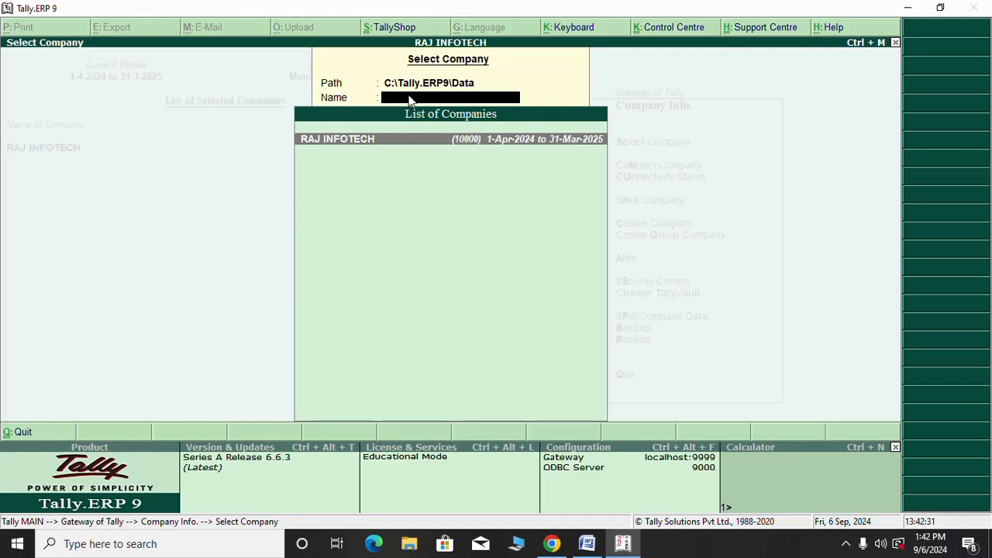
type("Raj")
key("BackSpace")
key("BackSpace")
type("AJ")
key("Return")
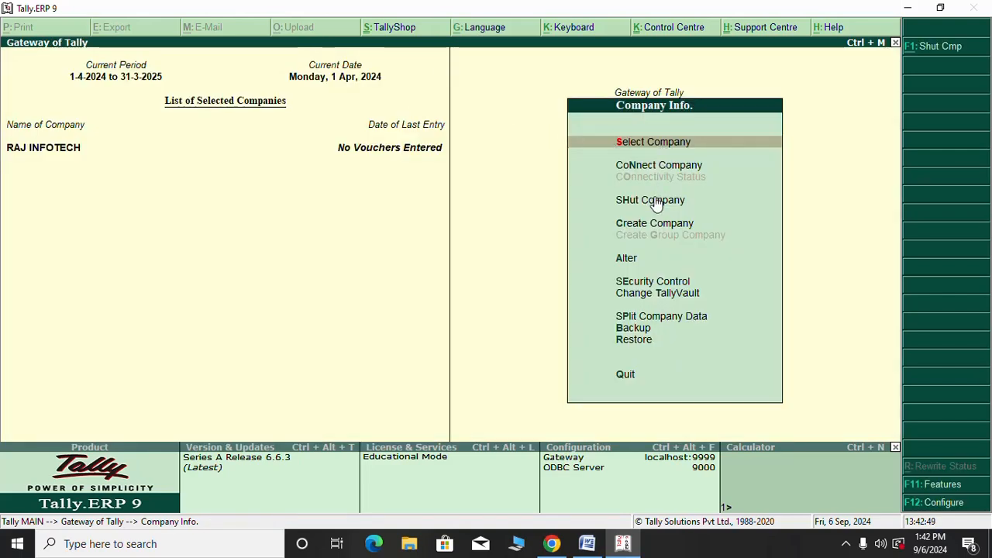
left_click(648, 144)
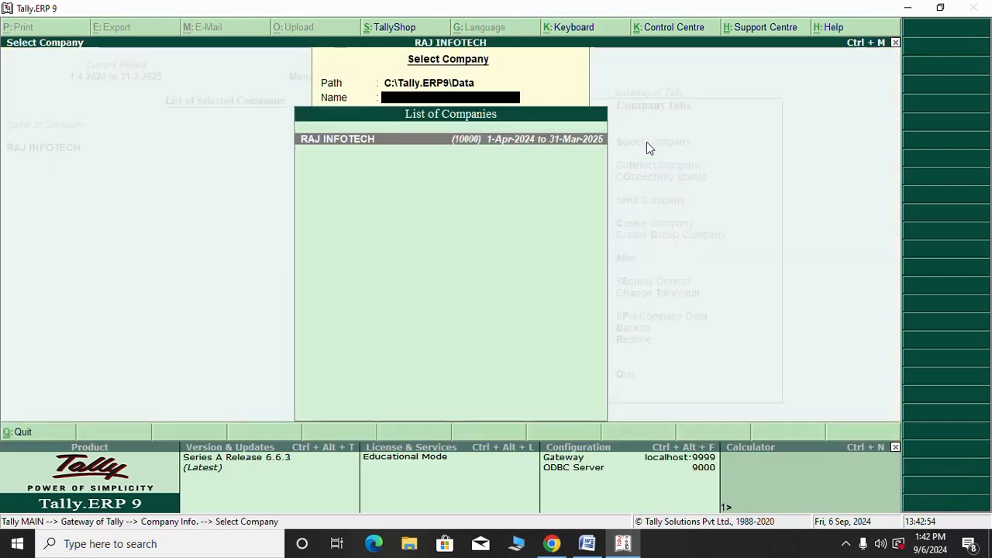
left_click(410, 143)
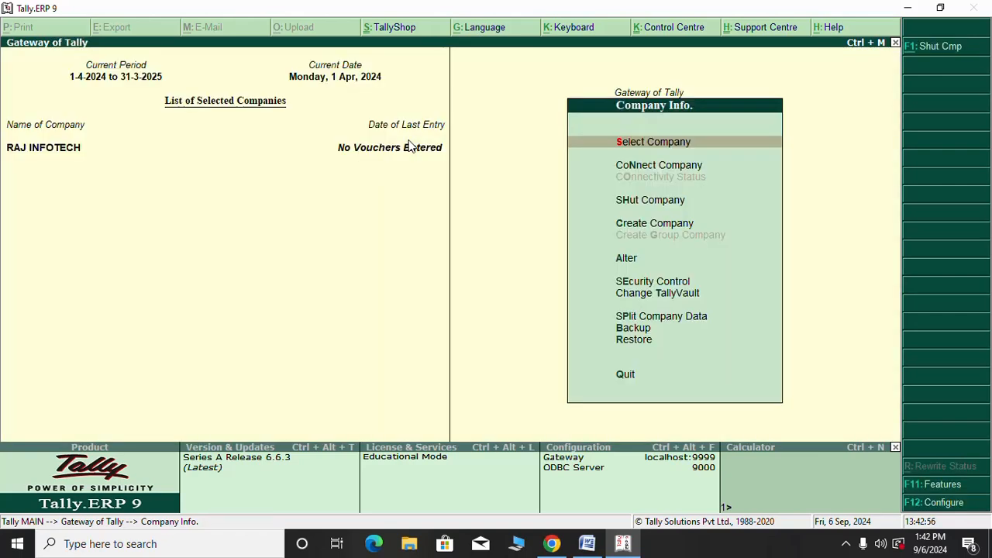
left_click(643, 144)
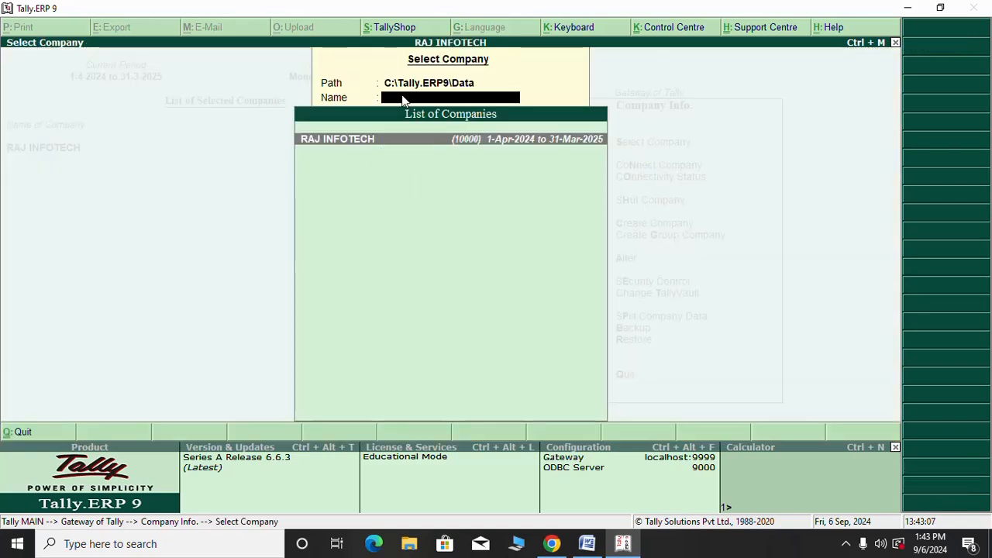
Search the company list for RAJ INFOTECH and load it again
type("Ra")
key("BackSpace")
key("BackSpace")
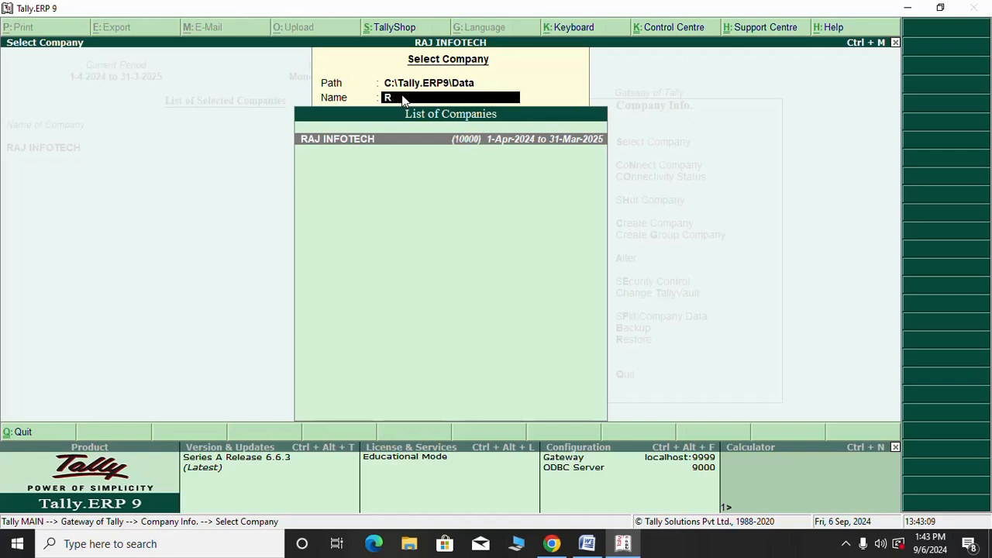
type("RAJ INFOTECH")
left_click(382, 142)
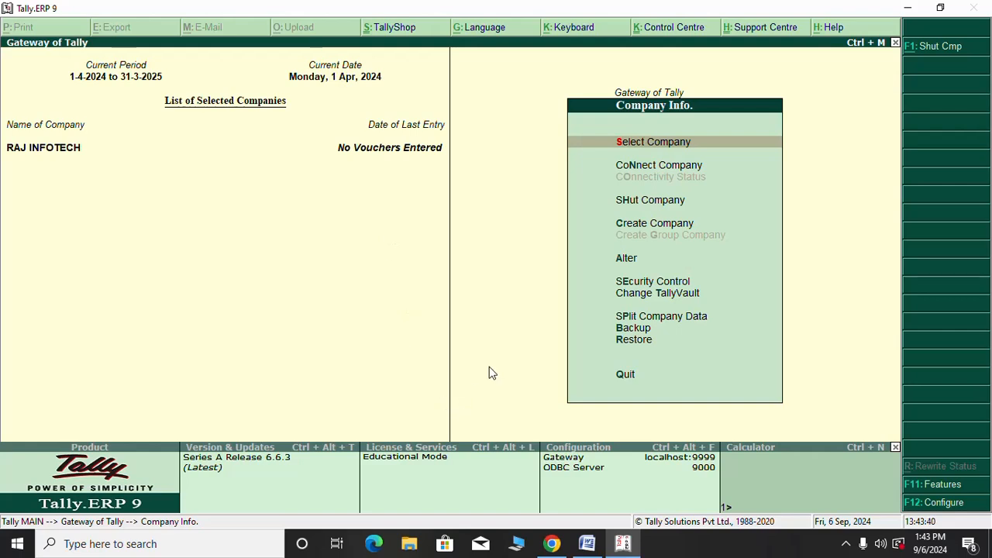
Shut RAJ INFOTECH so it is unloaded from Tally
left_click(655, 202)
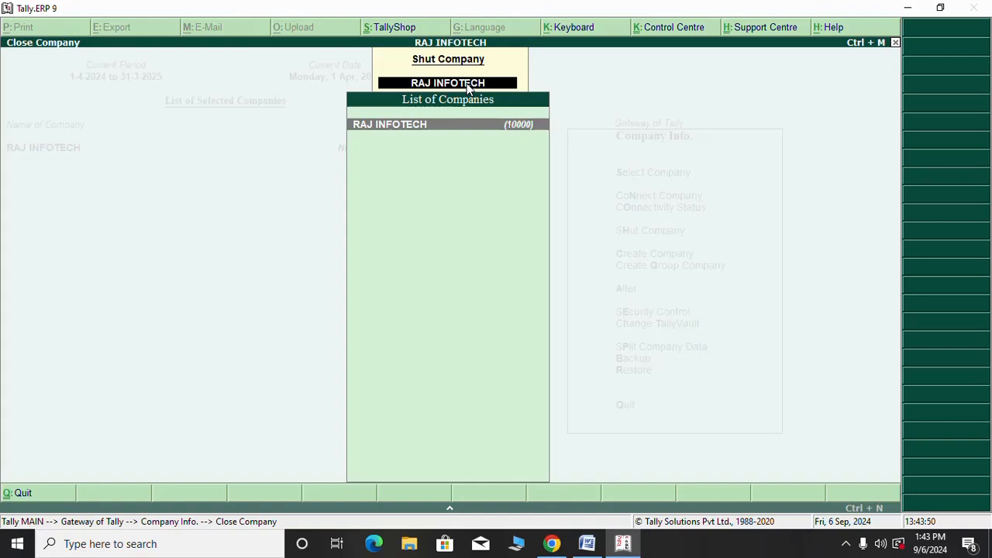
key("Return")
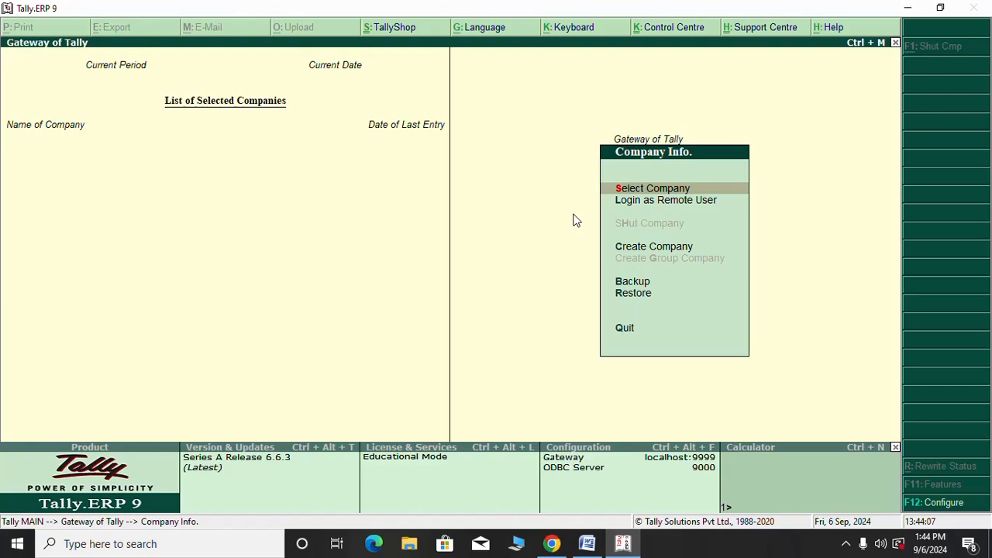
Reload RAJ INFOTECH by finding it by name in the List of Companies
key("Return")
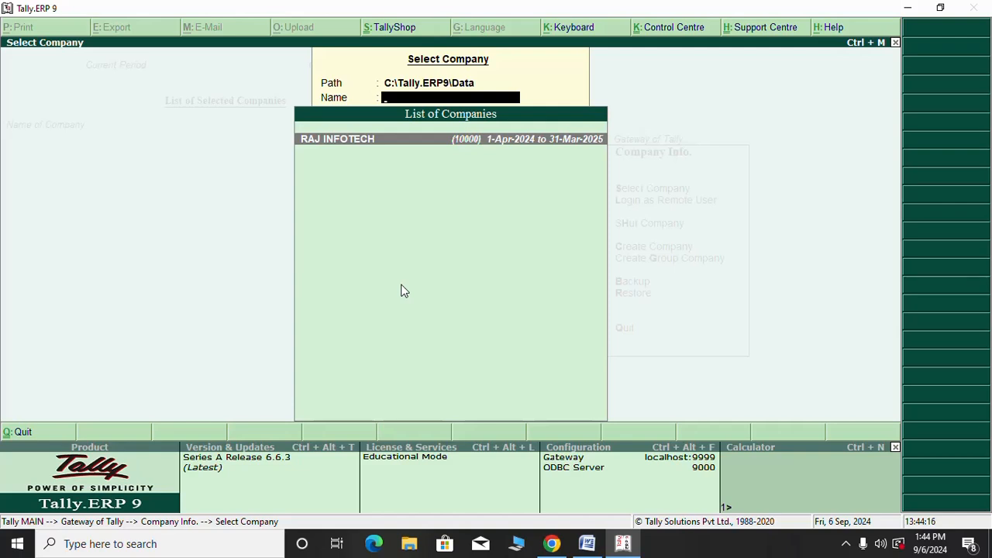
type("RAJ INFOTEC")
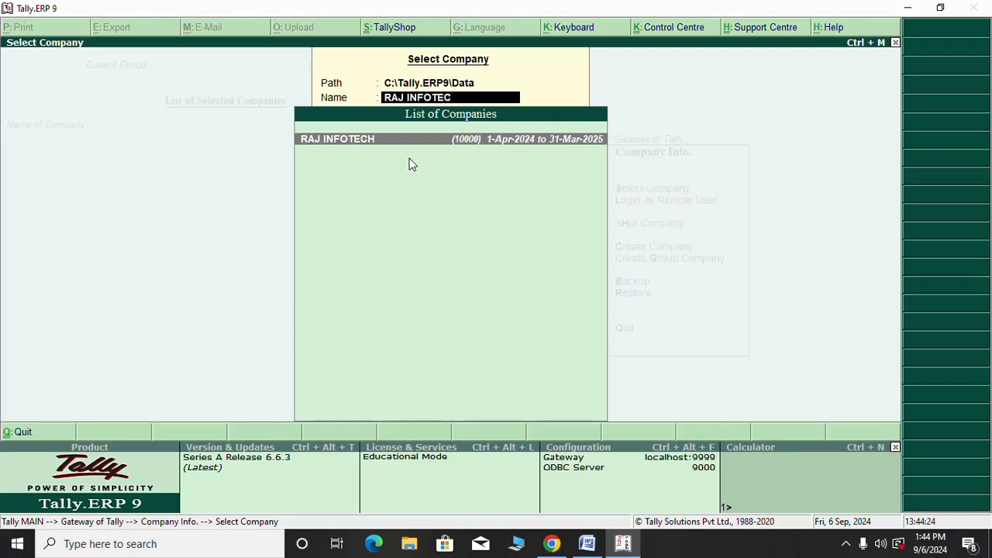
type("H")
left_click(440, 142)
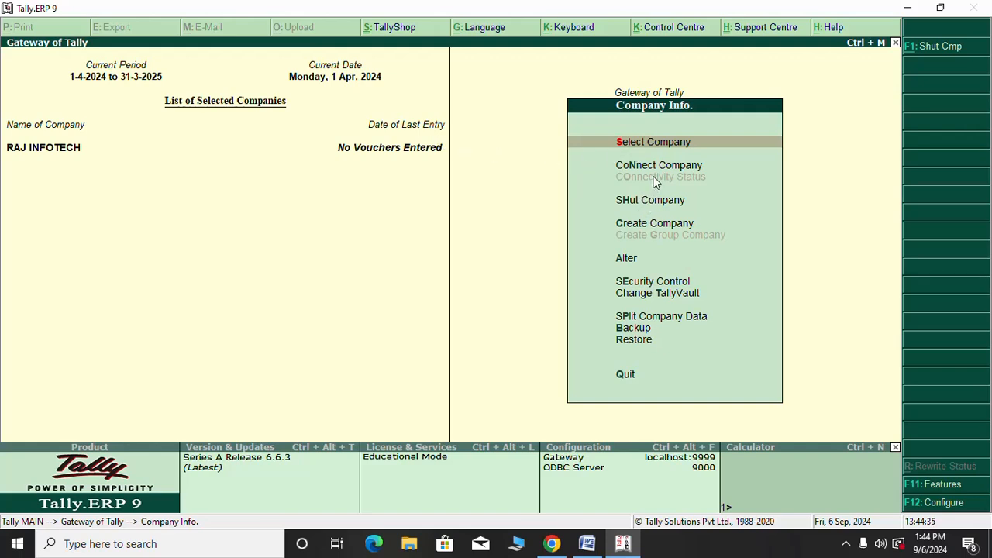
key("Return")
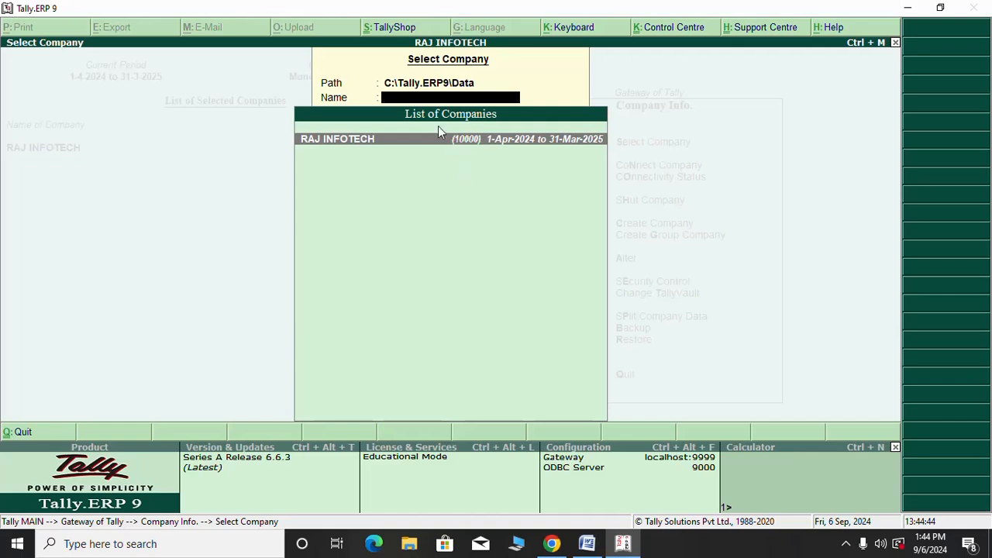
type("R")
left_click(349, 142)
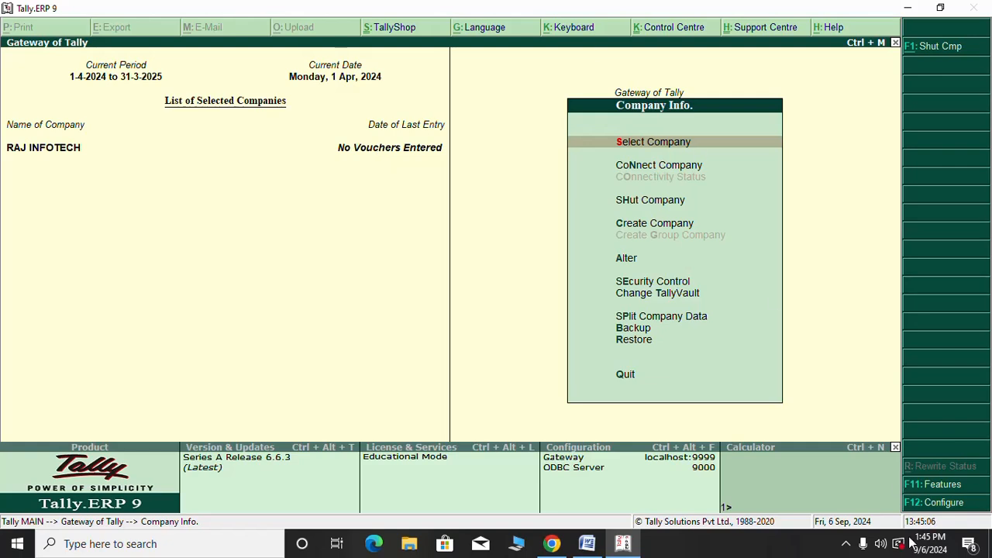
left_click(845, 544)
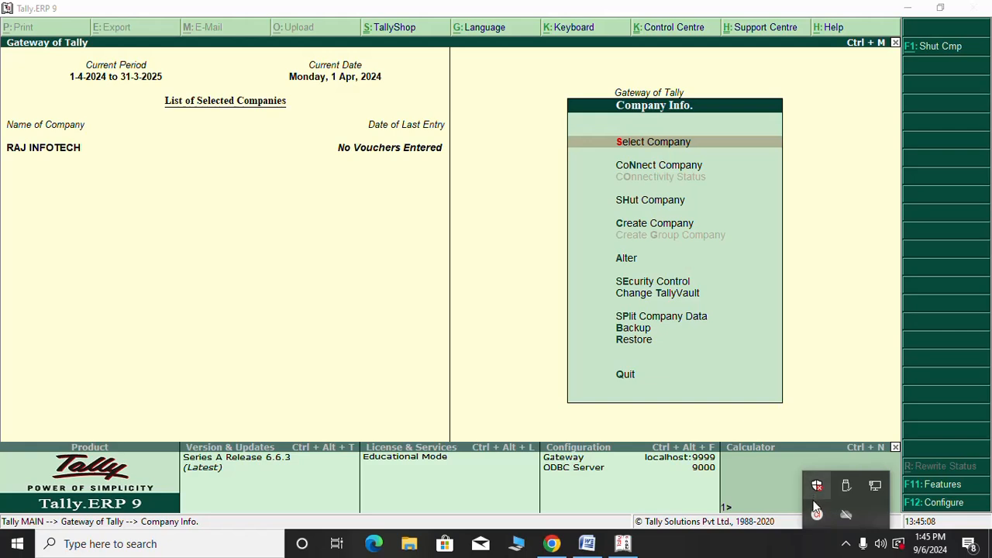
left_click(817, 515)
left_click(753, 449)
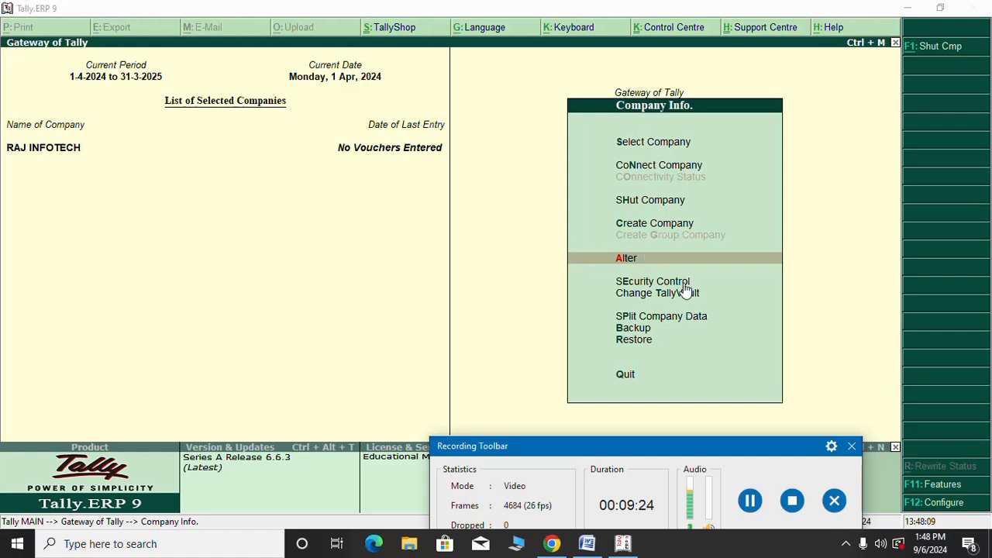
Open RAJ INFOTECH's details in Company Alteration from the Company Info. menu
left_click(744, 324)
key("Escape")
key("Escape")
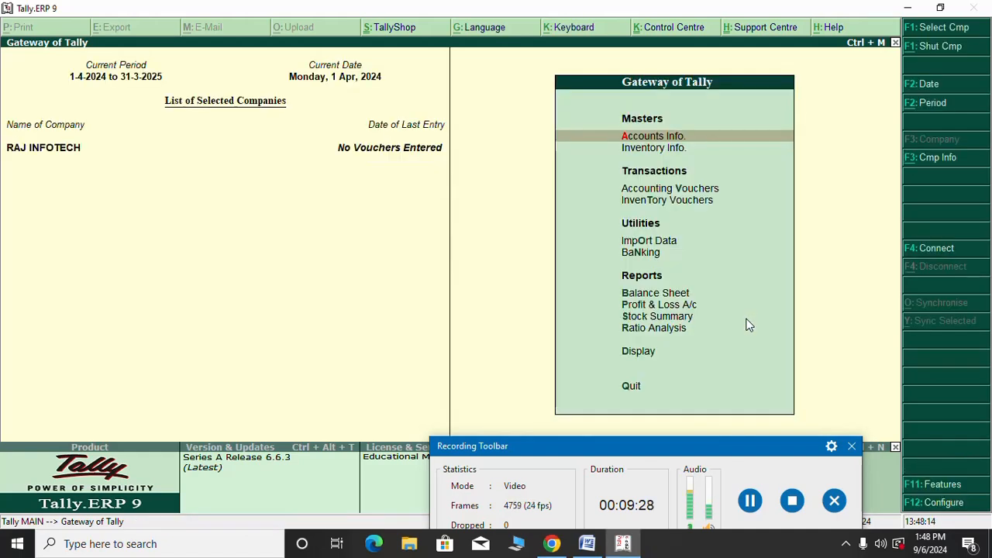
key("alt+F3")
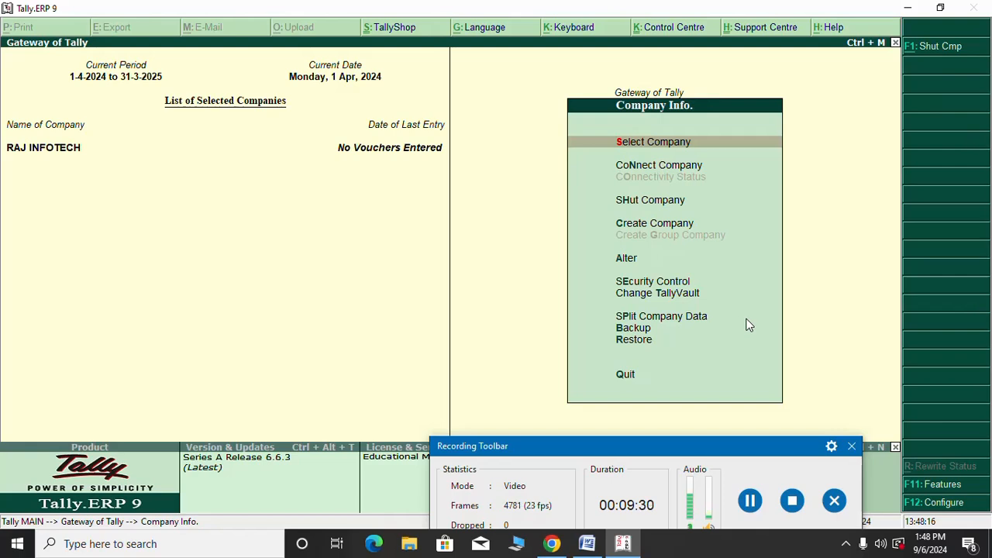
key("Down")
key("Down")
key("Down")
key("Down")
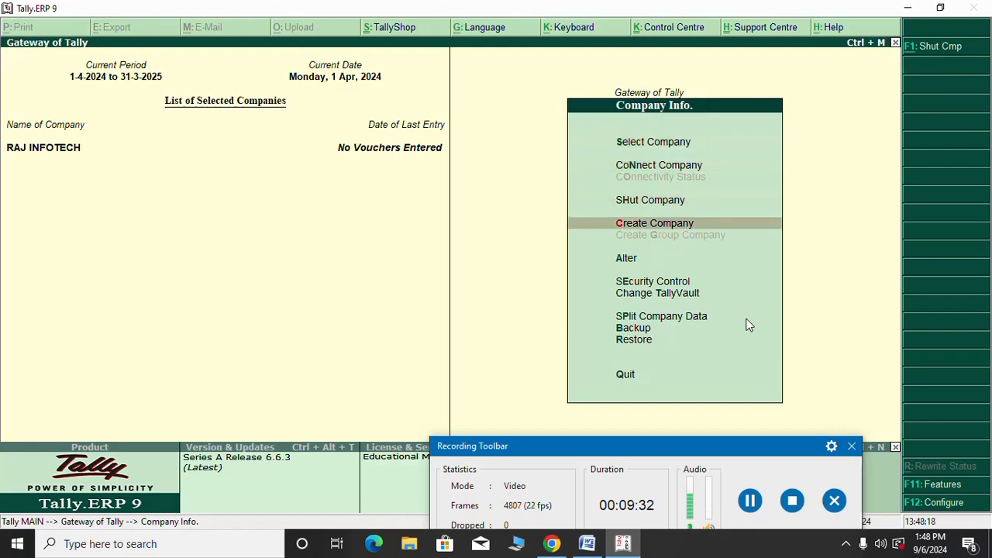
key("Return")
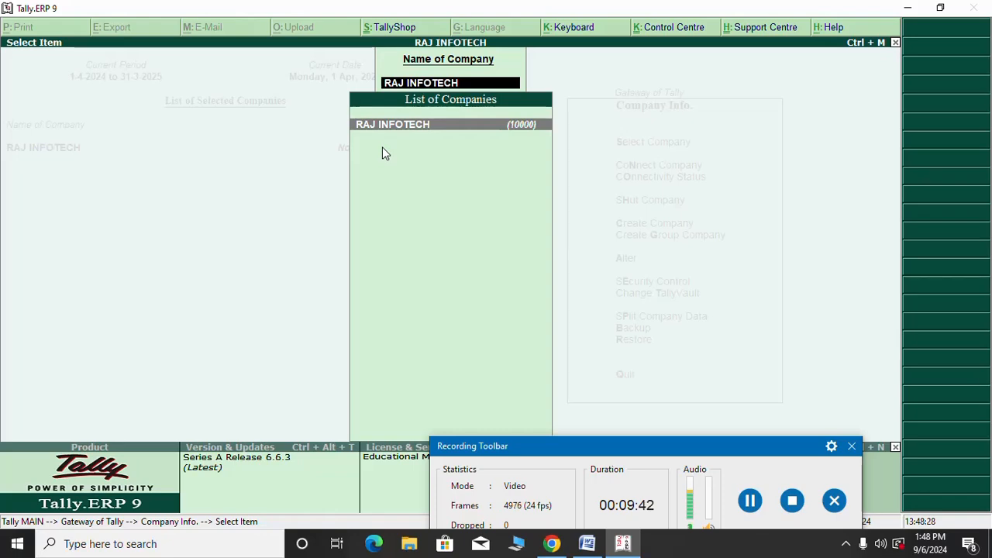
key("Return")
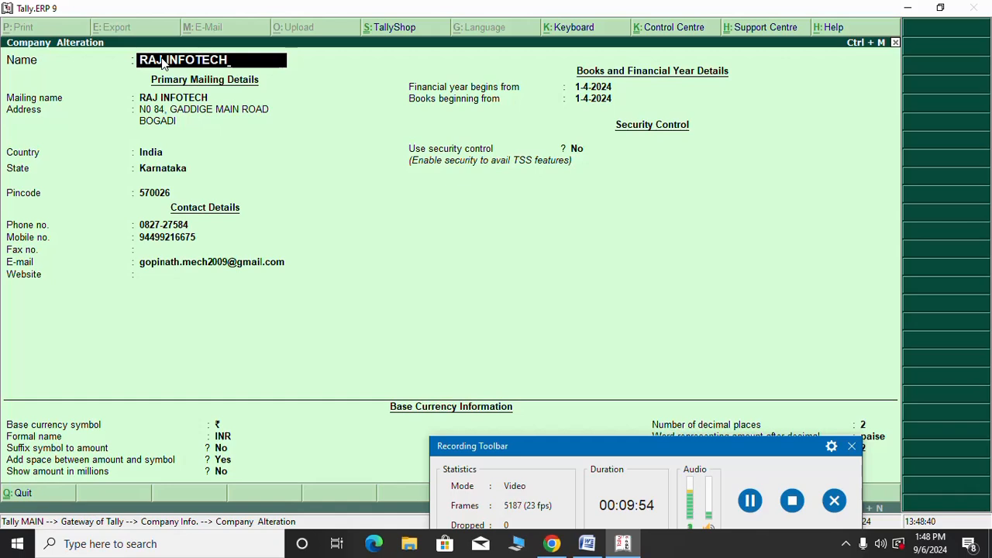
Change the company name to RAM INFOTECH and pass through the remaining fields, declining the save prompt
key("BackSpace")
key("BackSpace")
key("BackSpace")
key("BackSpace")
key("BackSpace")
key("BackSpace")
key("BackSpace")
key("BackSpace")
key("BackSpace")
key("BackSpace")
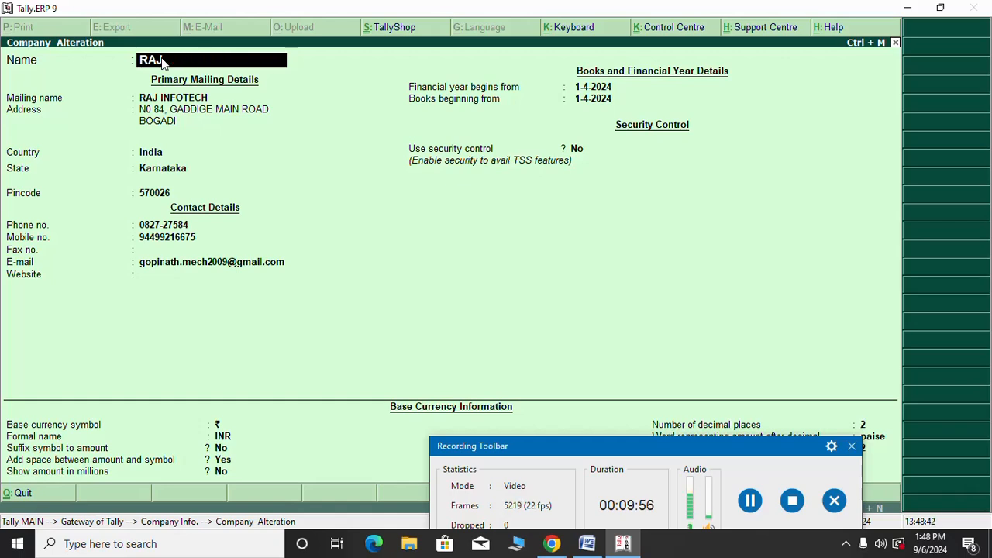
type("M INFOTECH")
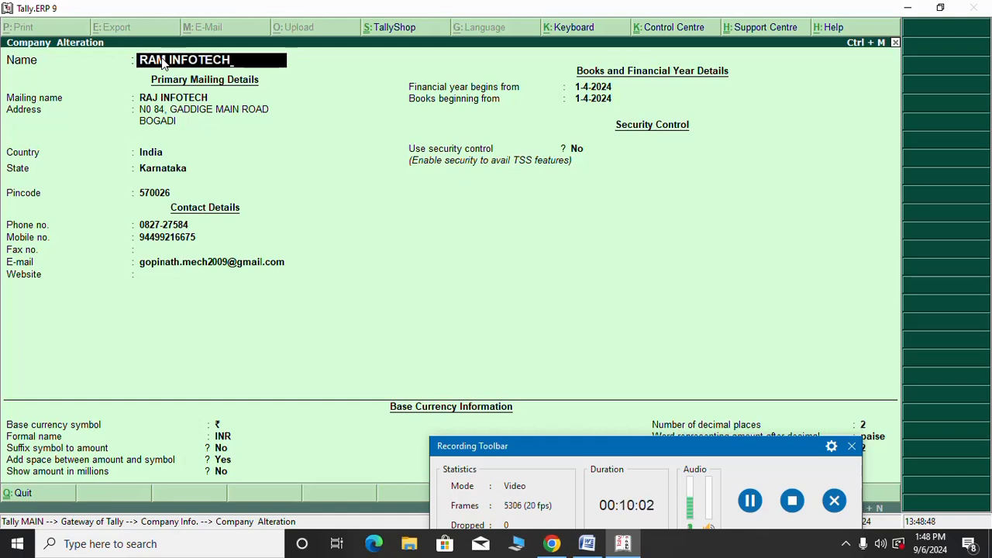
key("Return")
key("Return")
key("Return")
key("Return")
key("Return")
key("Return")
key("Return")
key("Return")
key("Return")
key("Return")
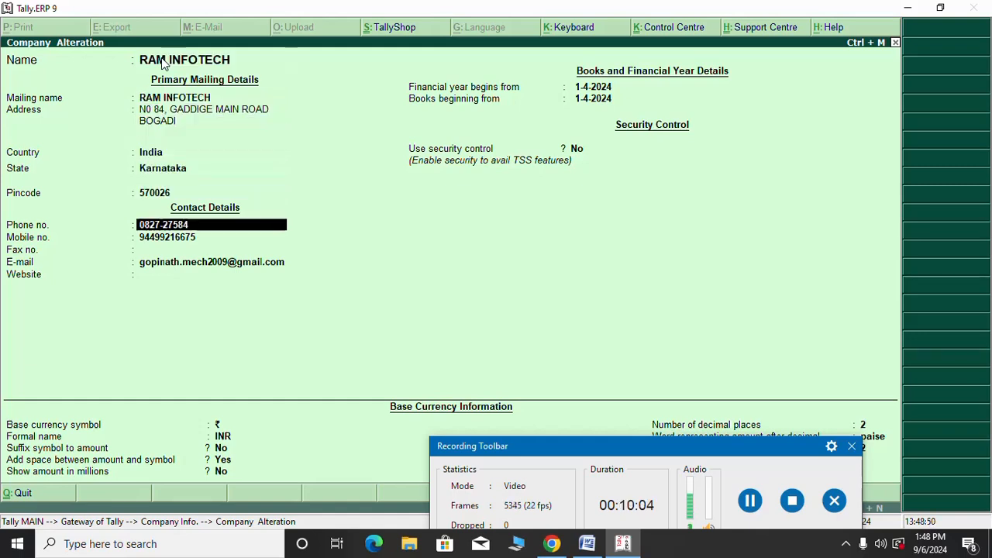
key("Return")
key("Return")
key("Return")
key("Return")
key("Return")
key("Return")
key("Return")
key("Return")
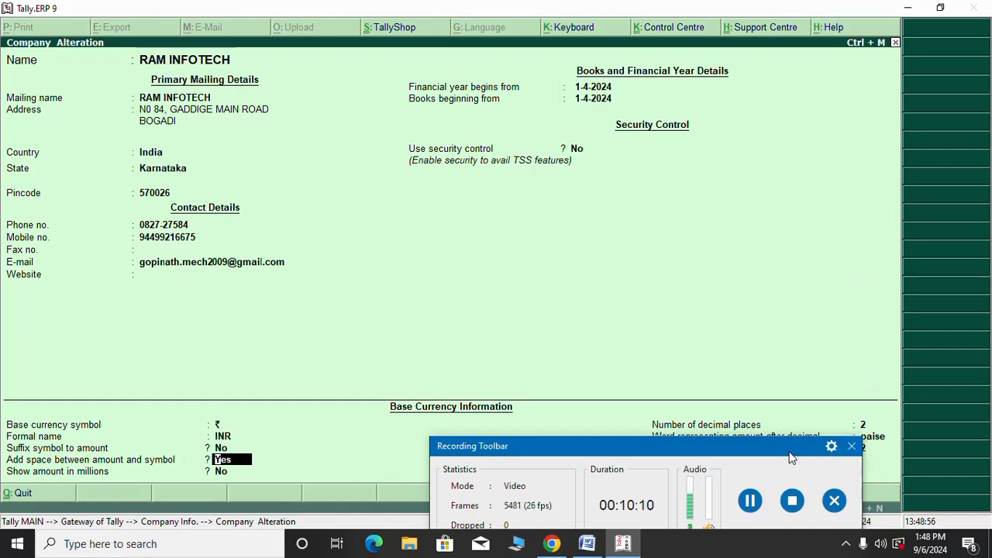
left_click_drag(772, 450, 869, 490)
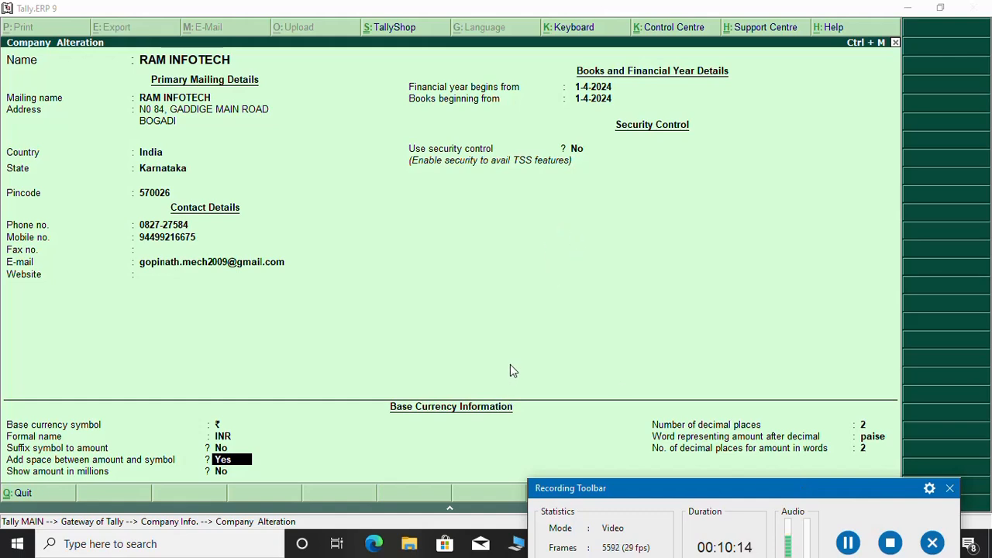
left_click_drag(801, 488, 777, 547)
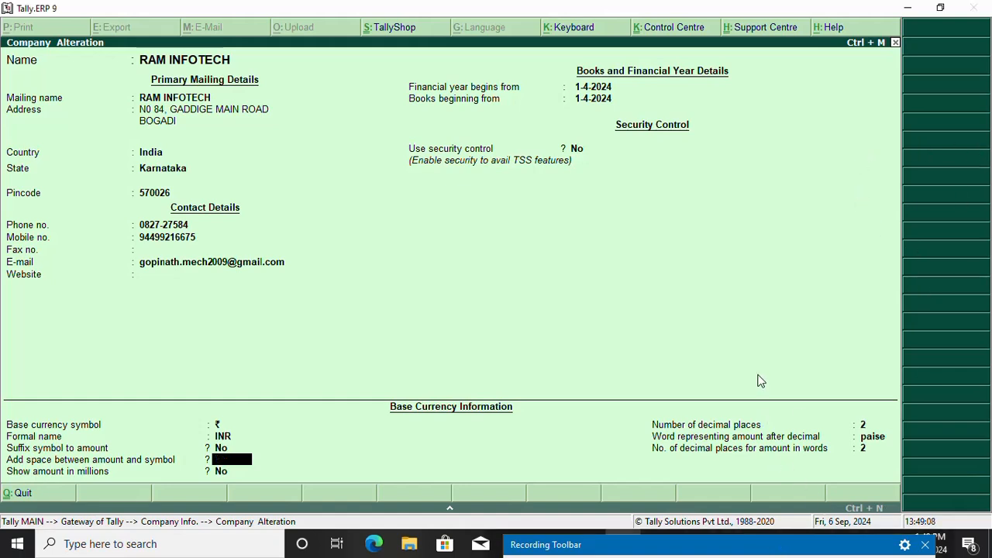
key("Return")
key("Return")
key("Return")
key("Return")
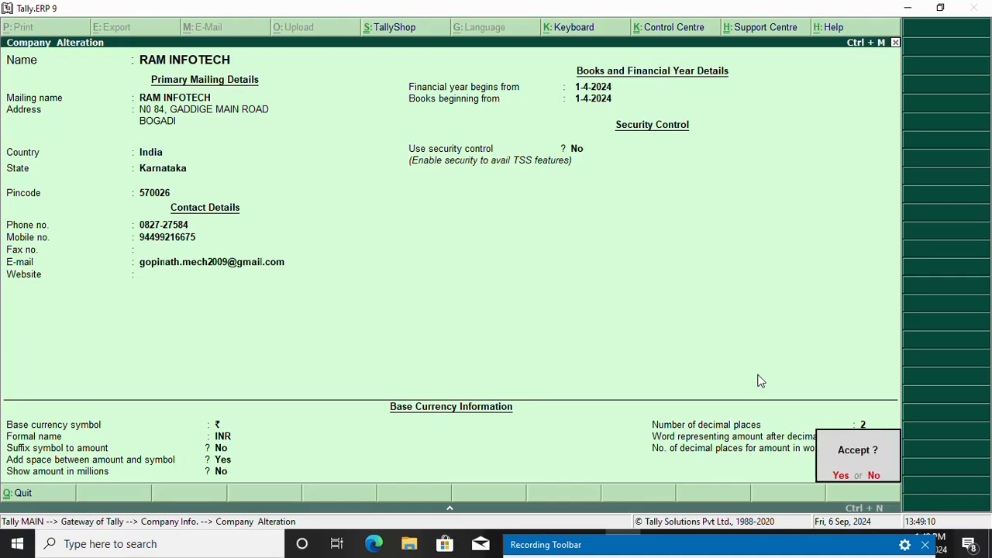
key("n")
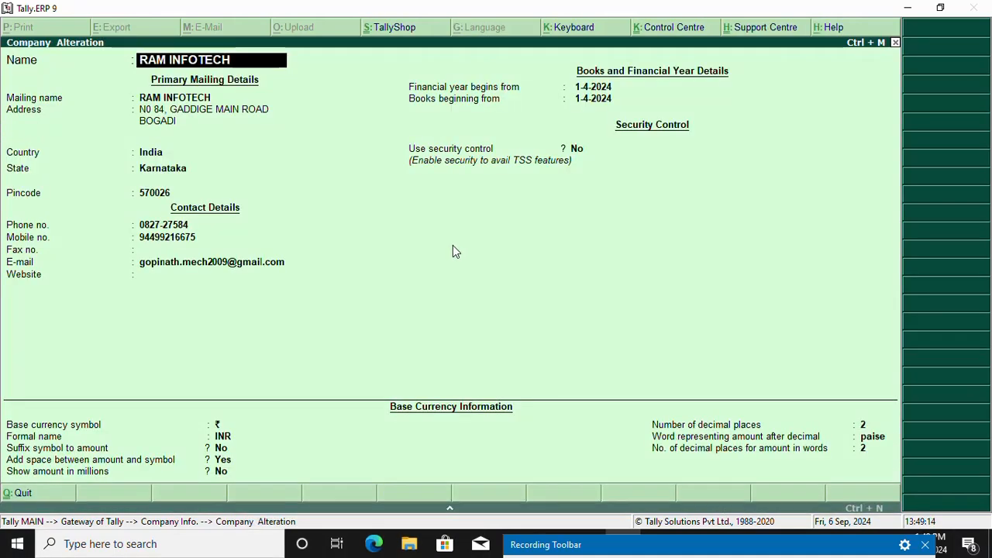
Delete the RAM INFOTECH company with Alt+D and confirm with Yes
key("alt+d")
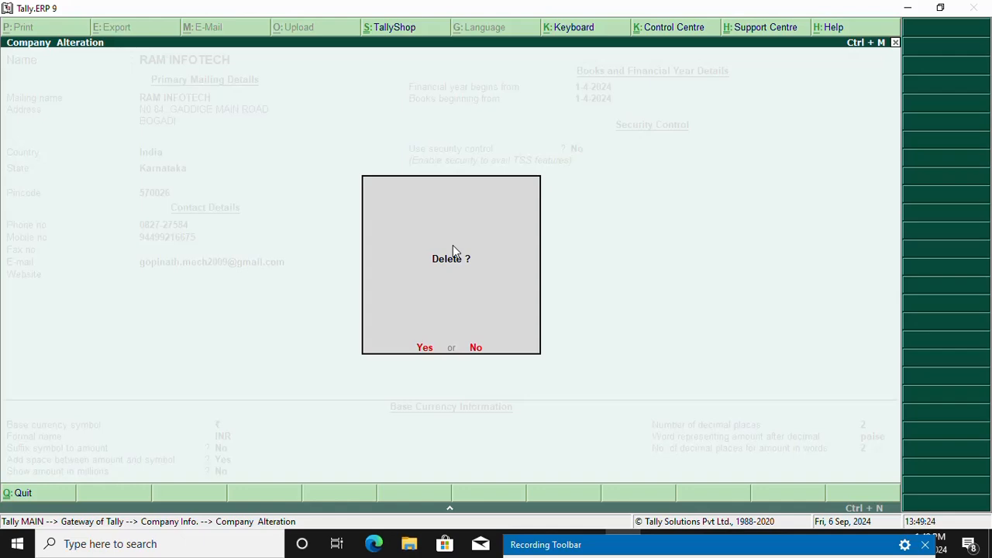
key("y")
key("y")
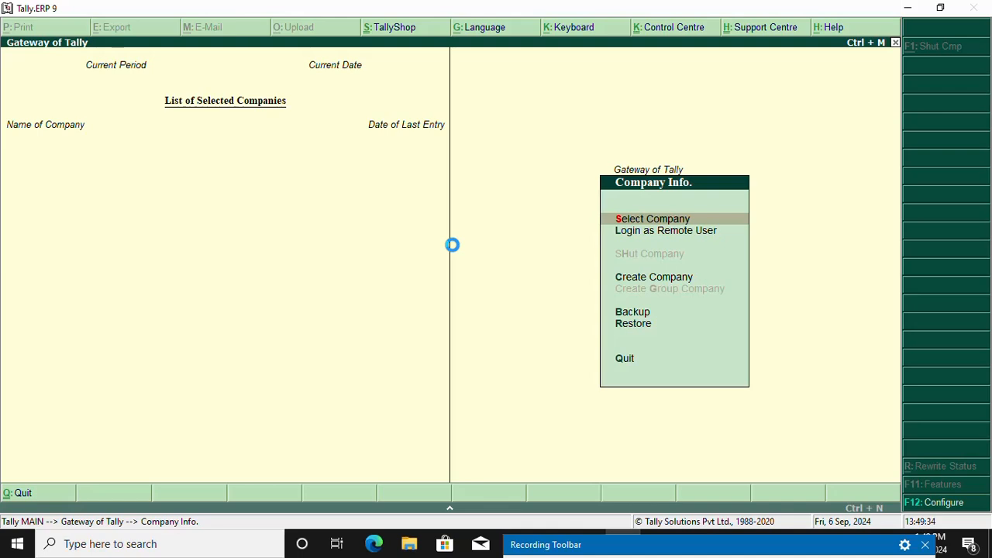
left_click_drag(798, 544, 817, 363)
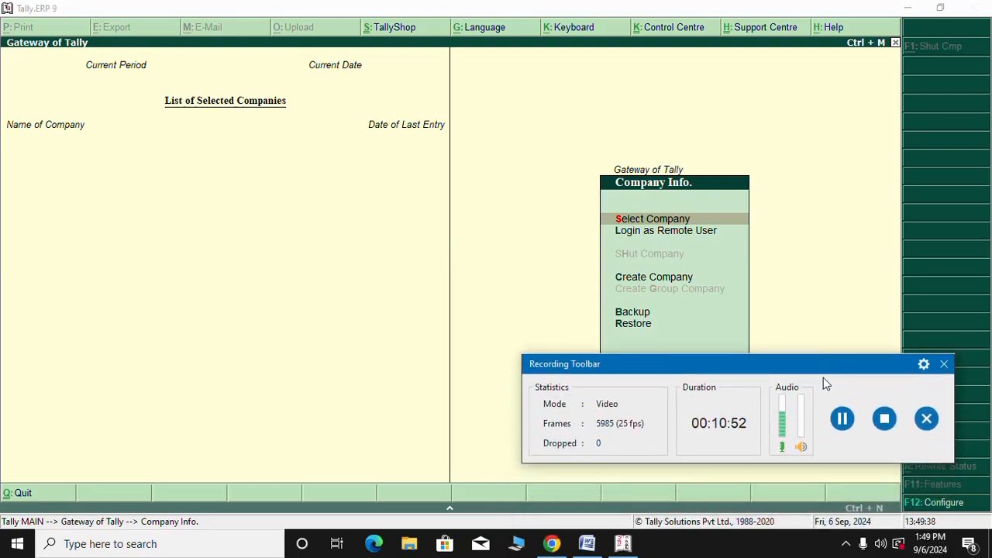